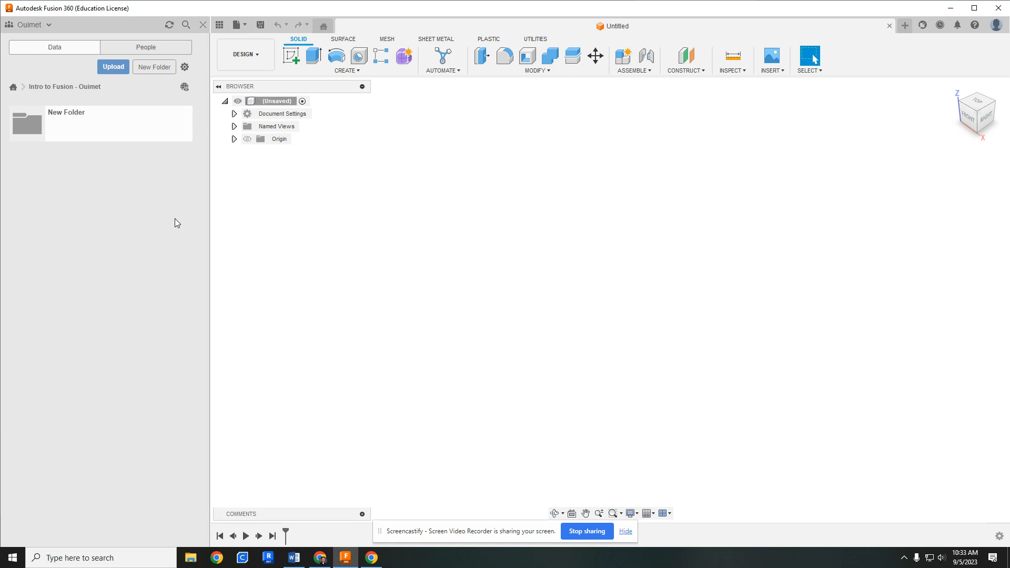
Delete the existing New Folder from the Intro to Fusion project and confirm the deletion
right_click(99, 137)
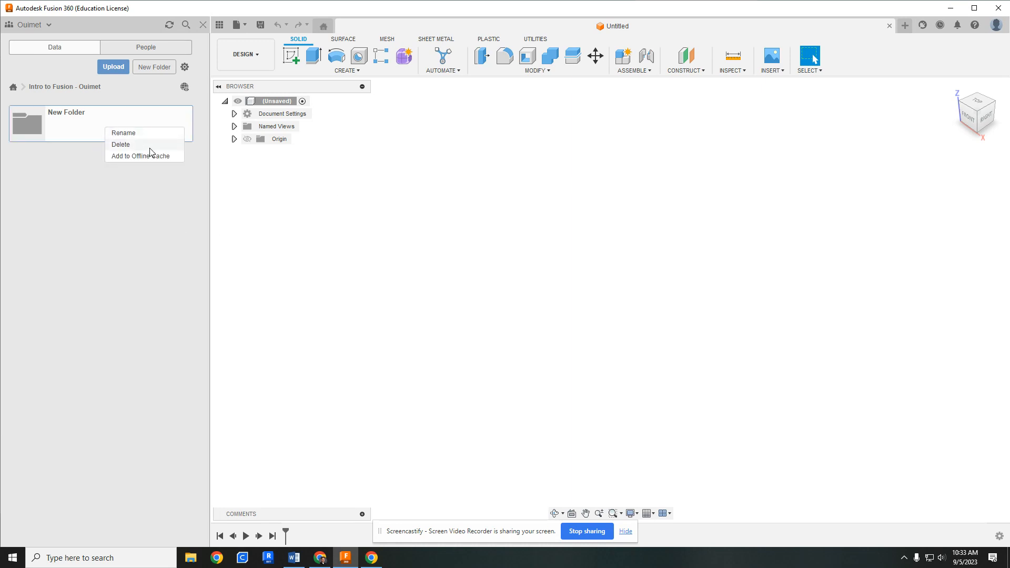
click(148, 147)
click(544, 288)
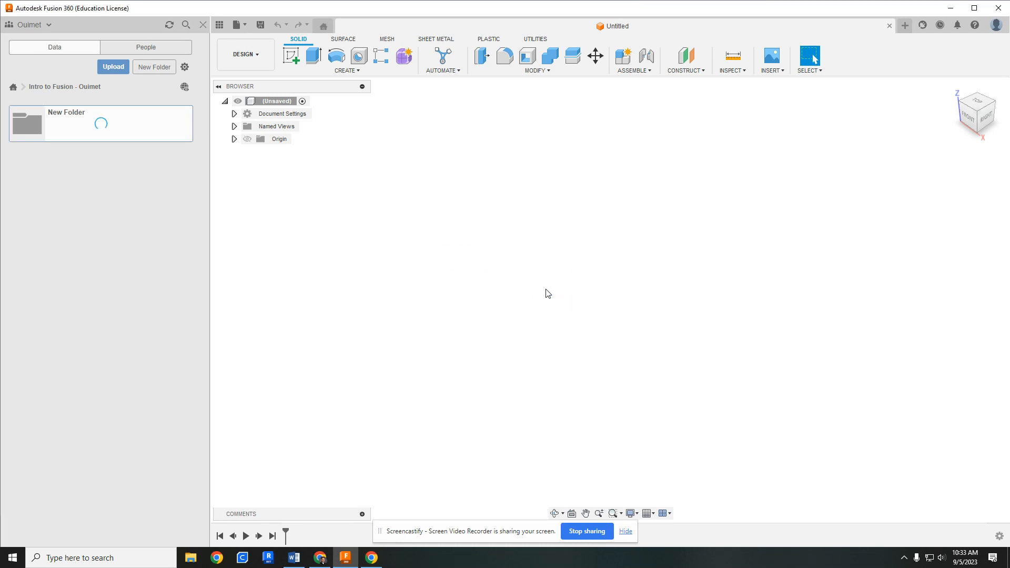
Browse the list of all projects, libraries and samples, and reopen the Intro to Fusion project
click(13, 86)
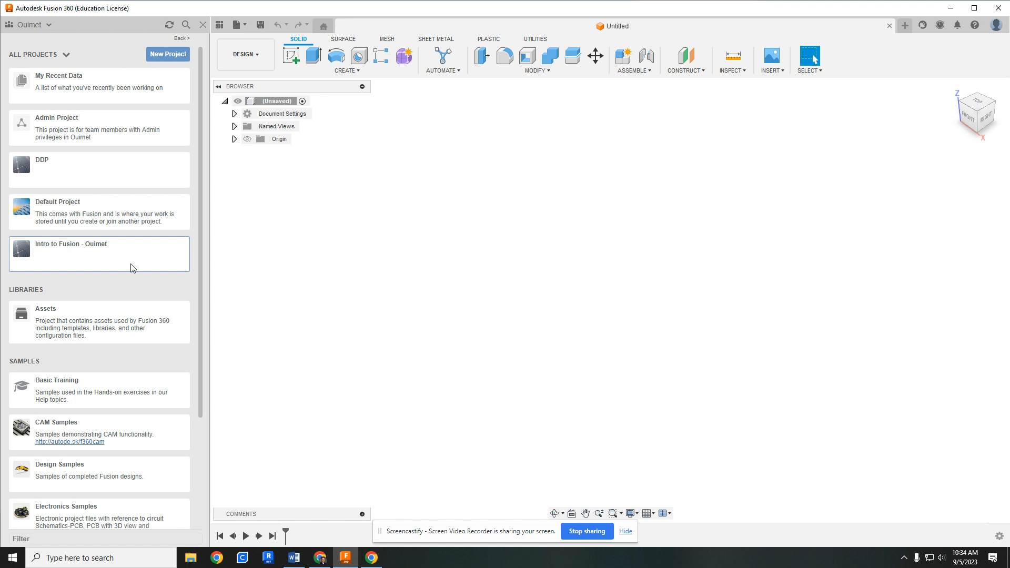
scroll(61, 458, down, 5)
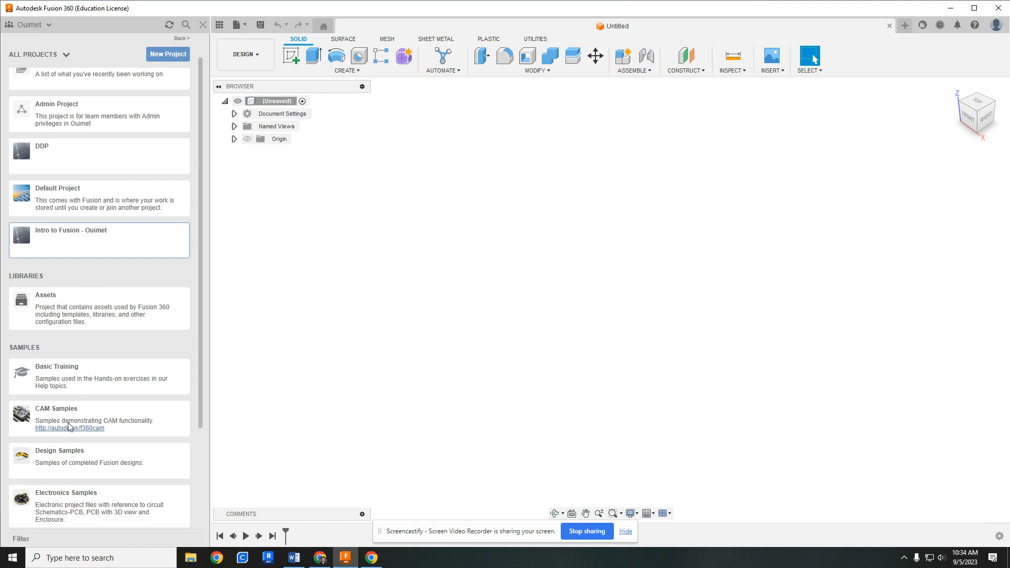
scroll(101, 401, up, 5)
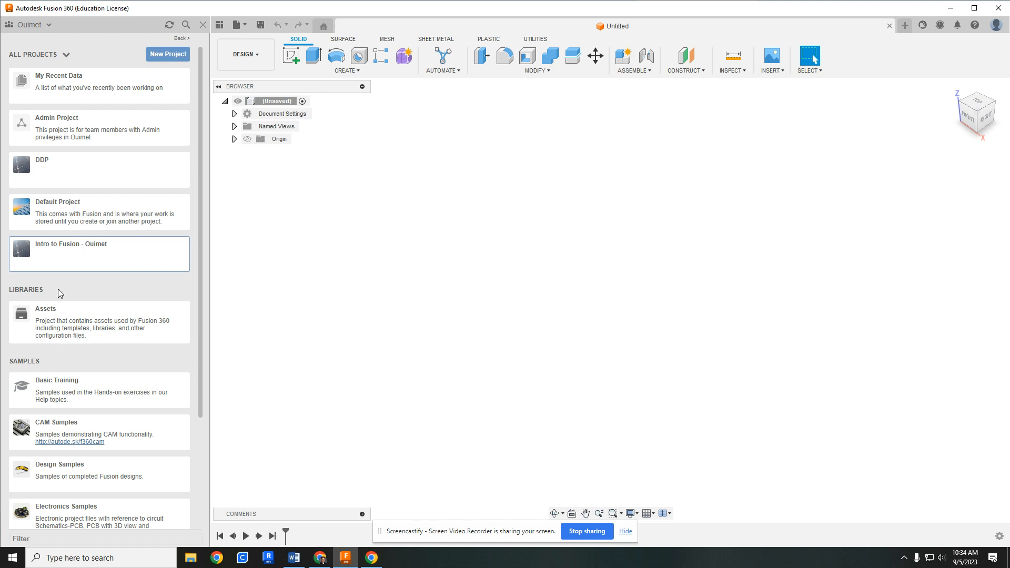
click(89, 256)
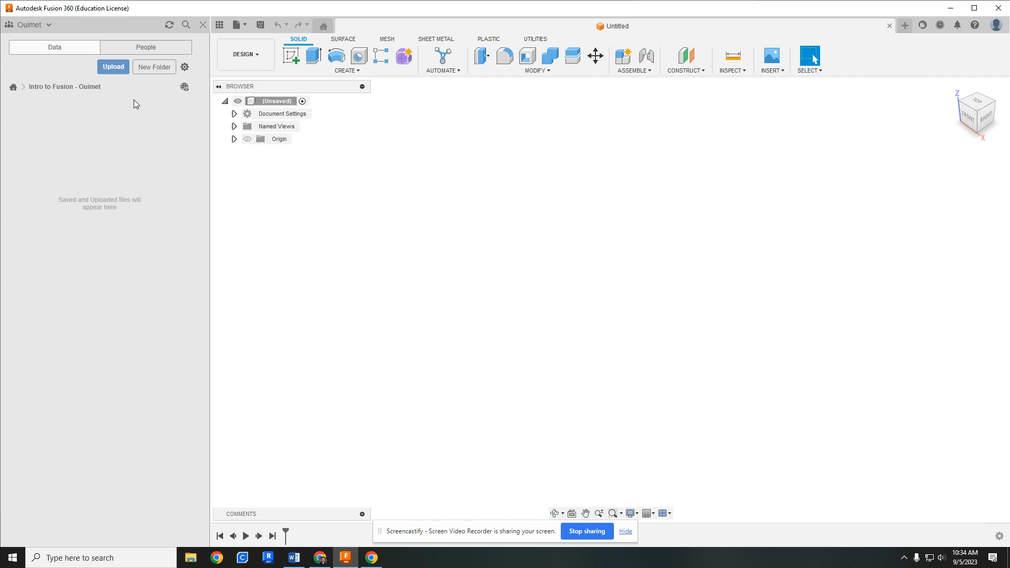
Create a folder named Fusion Intro Checklist in the Intro to Fusion project
click(154, 67)
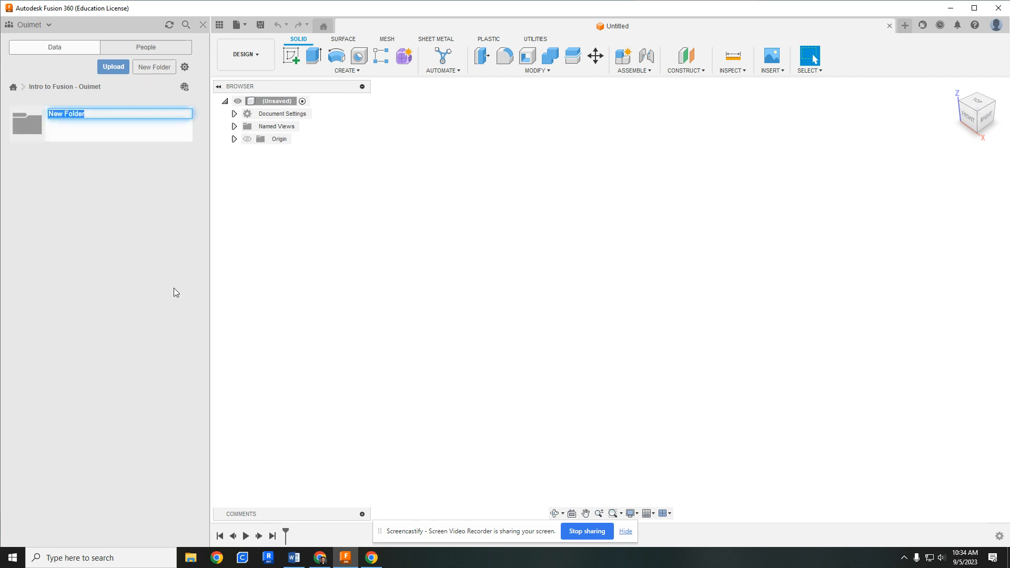
text(Fusion )
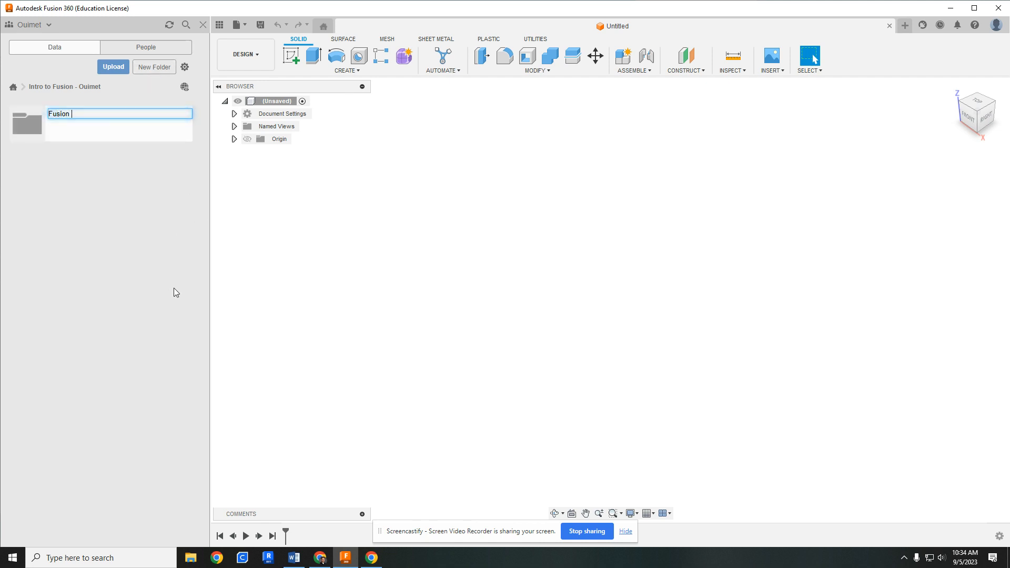
text(Intro)
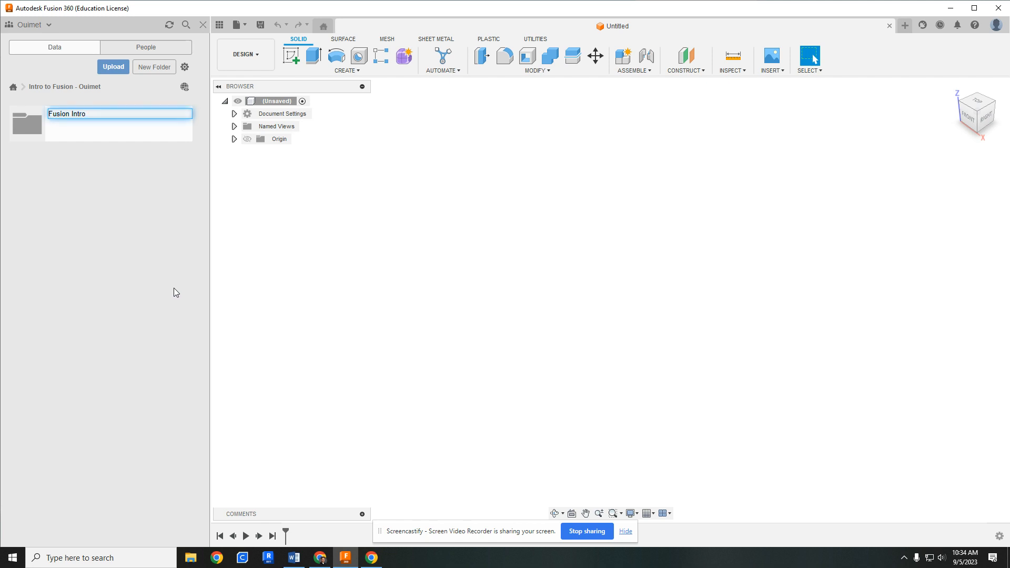
text( Check)
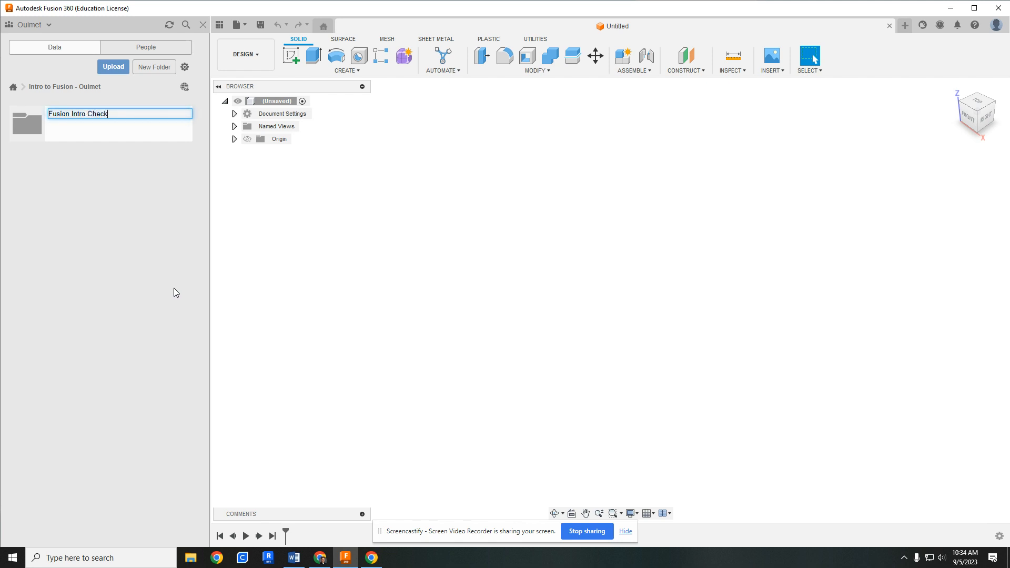
text(list)
key(Return)
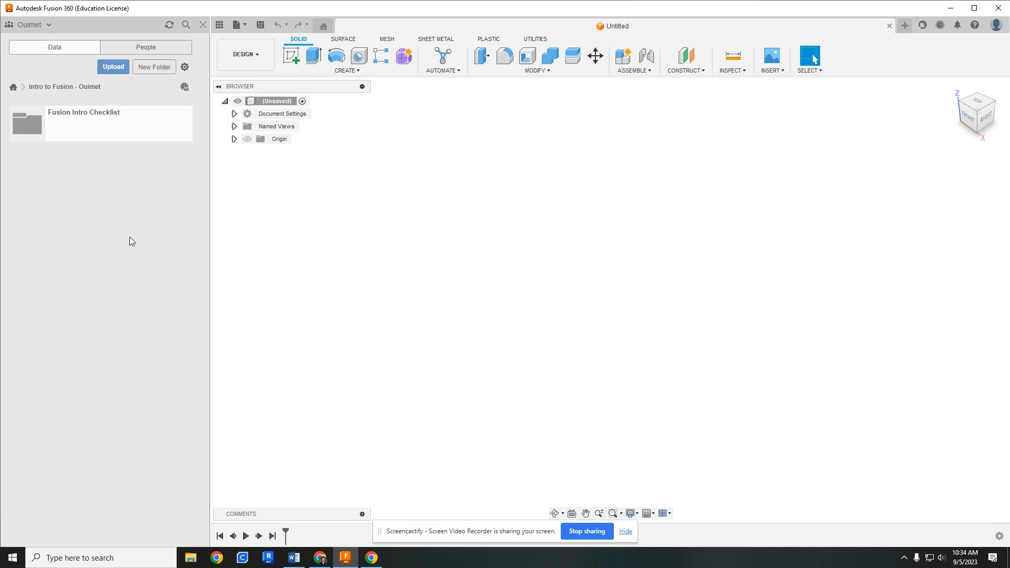
Switch to Chrome and read through the 2D sketching and solid modeling tasks in the Fusion 360 Intro Checklist document
click(372, 559)
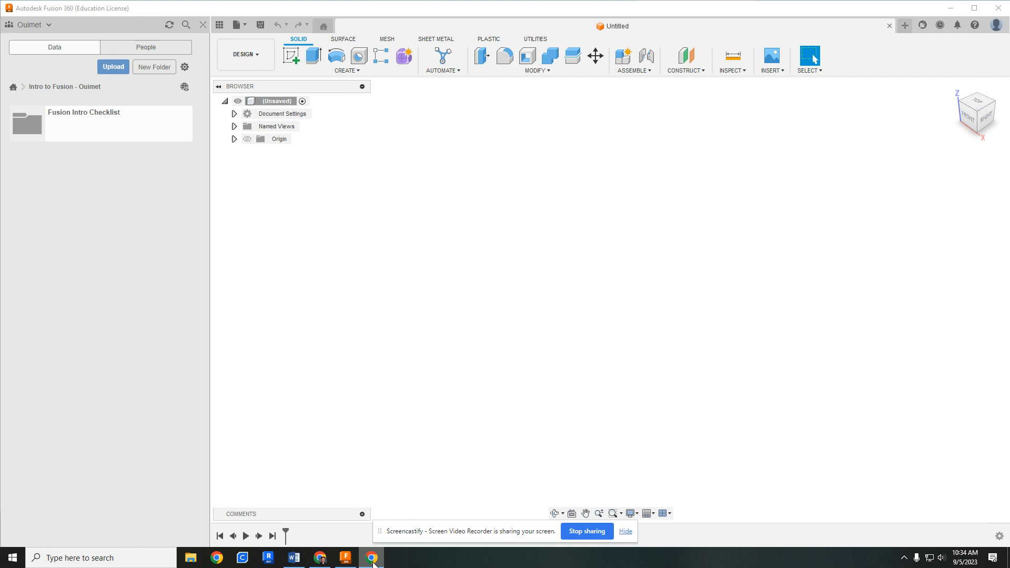
click(373, 565)
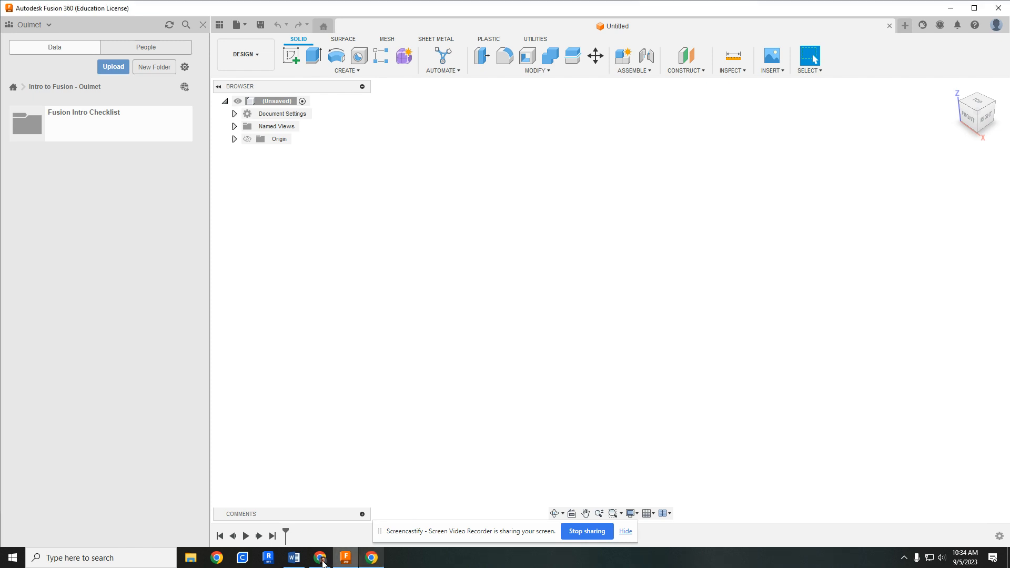
click(319, 562)
scroll(447, 289, down, 3)
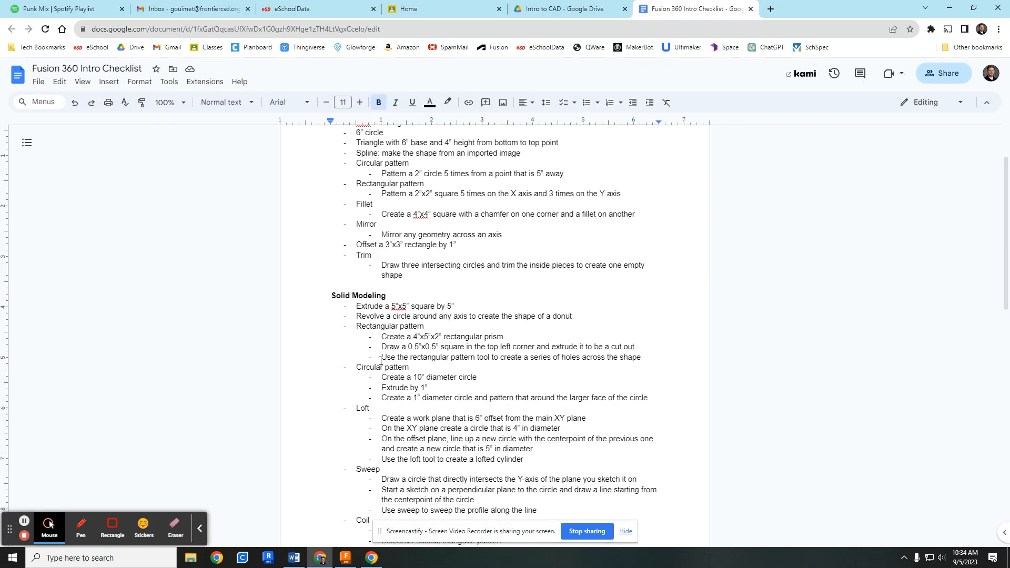
scroll(383, 370, up, 1)
scroll(382, 370, down, 4)
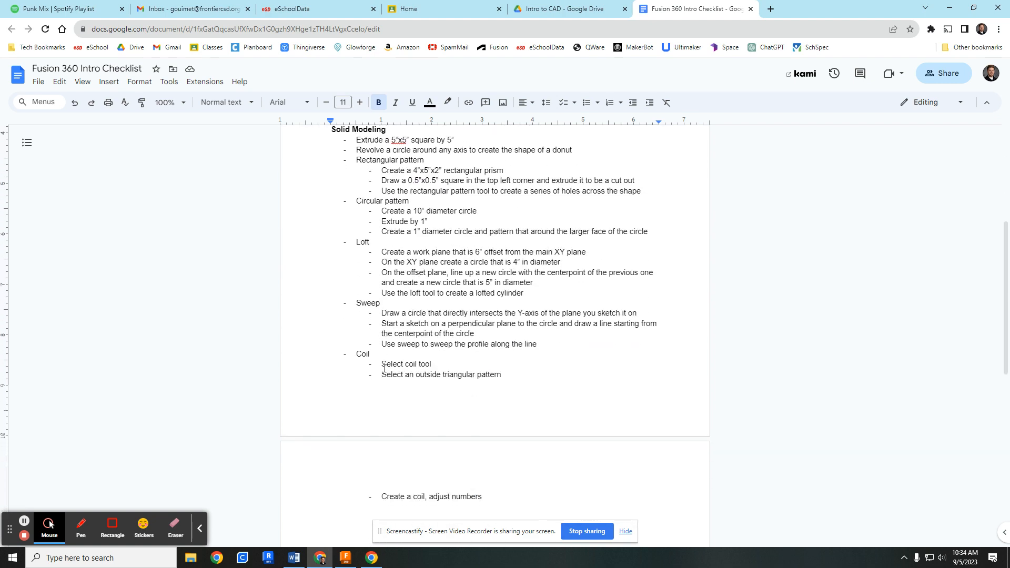
scroll(381, 373, up, 5)
scroll(381, 374, up, 1)
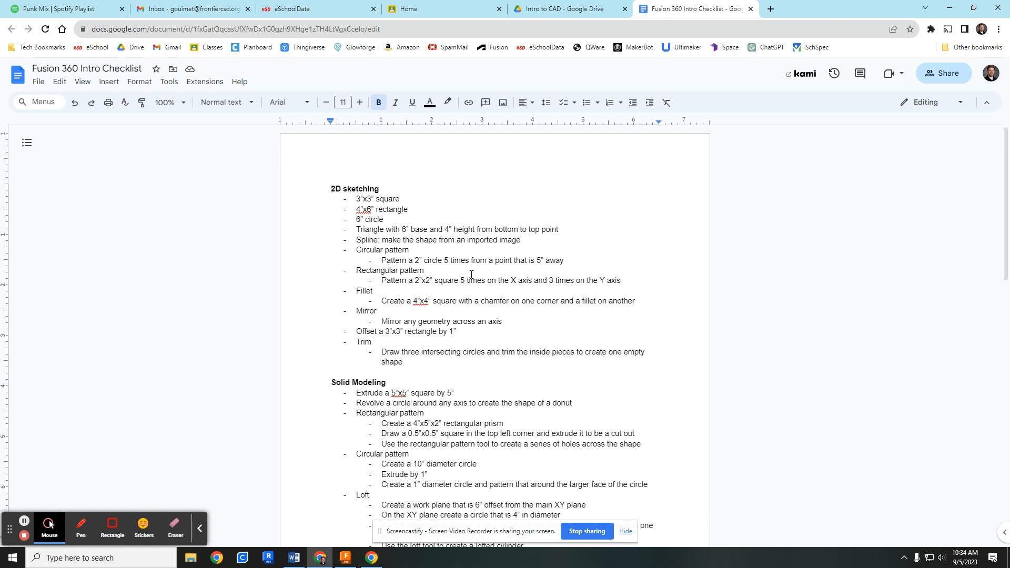
scroll(411, 374, down, 1)
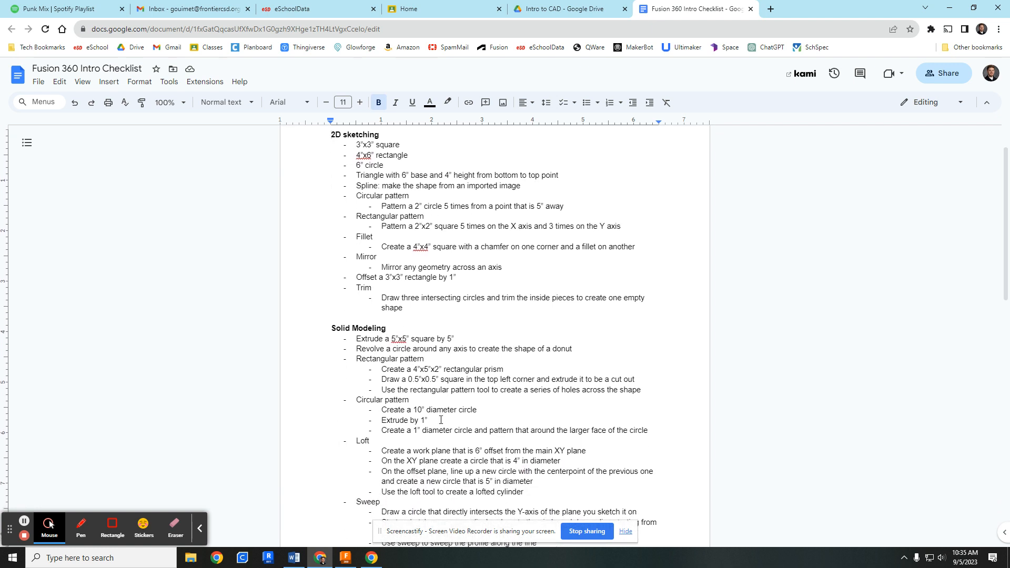
scroll(389, 465, down, 1)
scroll(526, 429, up, 2)
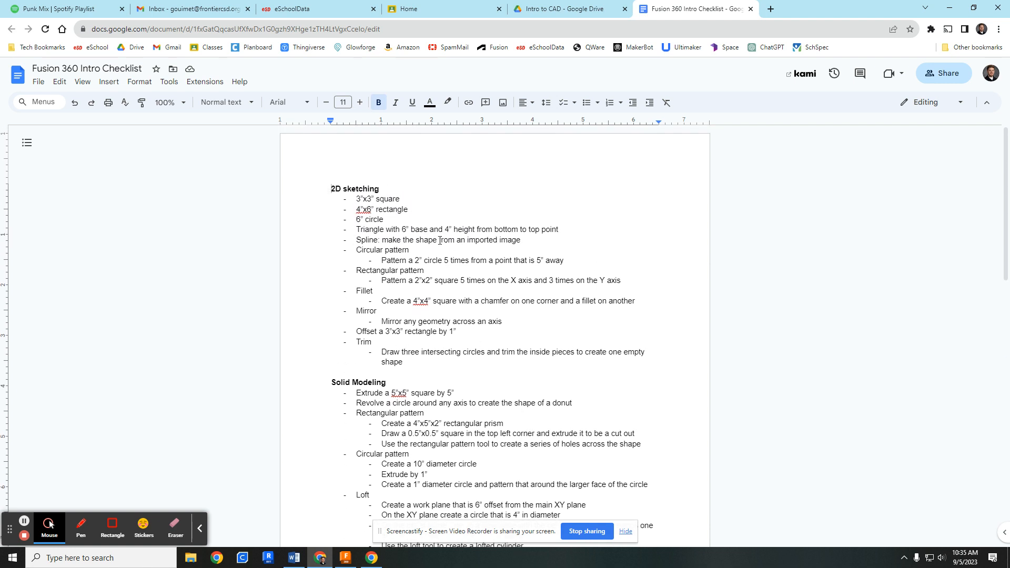
scroll(367, 366, down, 1)
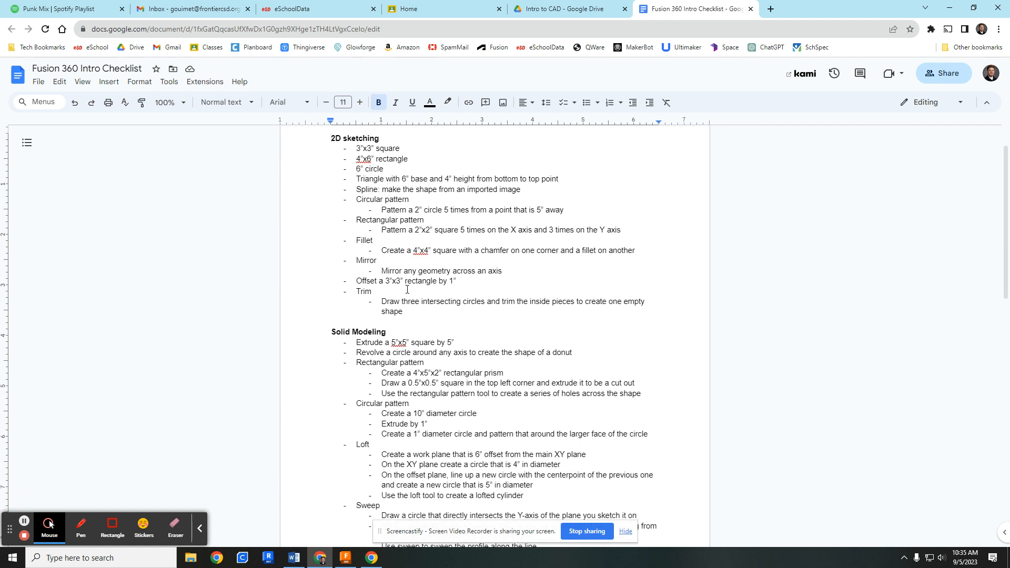
scroll(367, 366, down, 1)
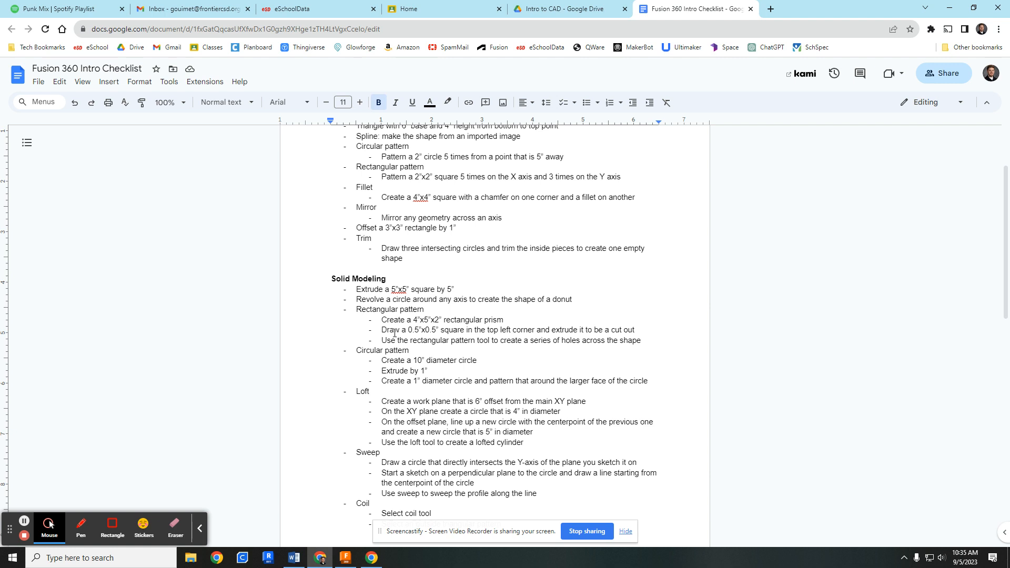
scroll(390, 261, up, 2)
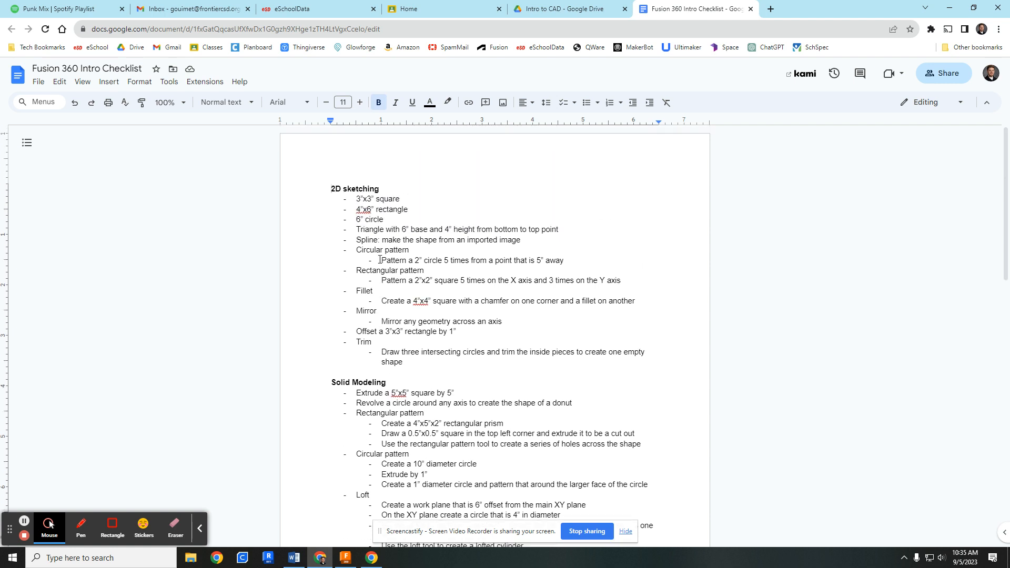
Switch to Fusion 360 and open the Fusion Intro Checklist folder, rechecking the 2D sketching tasks in the Chrome document
click(347, 559)
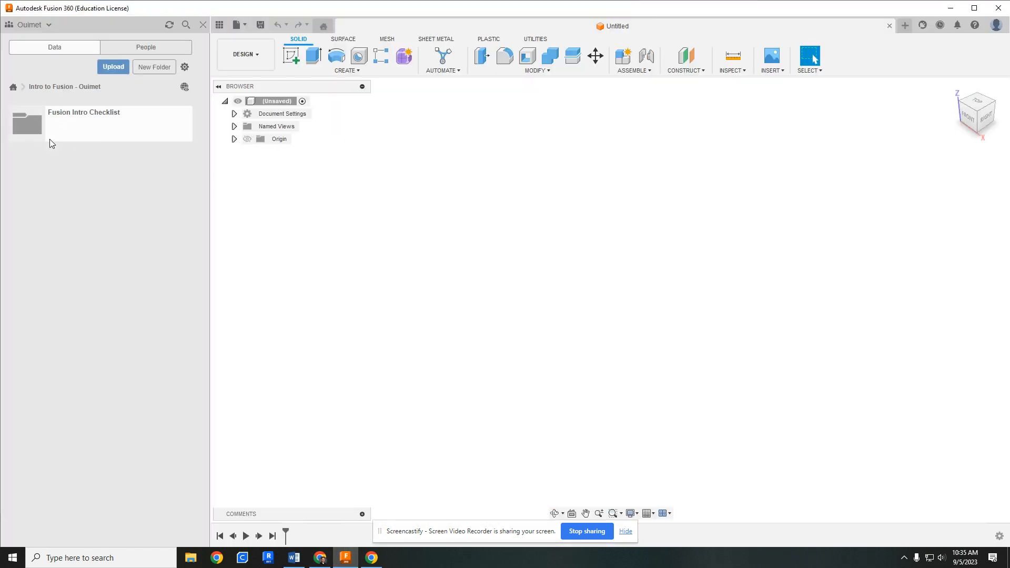
click(87, 123)
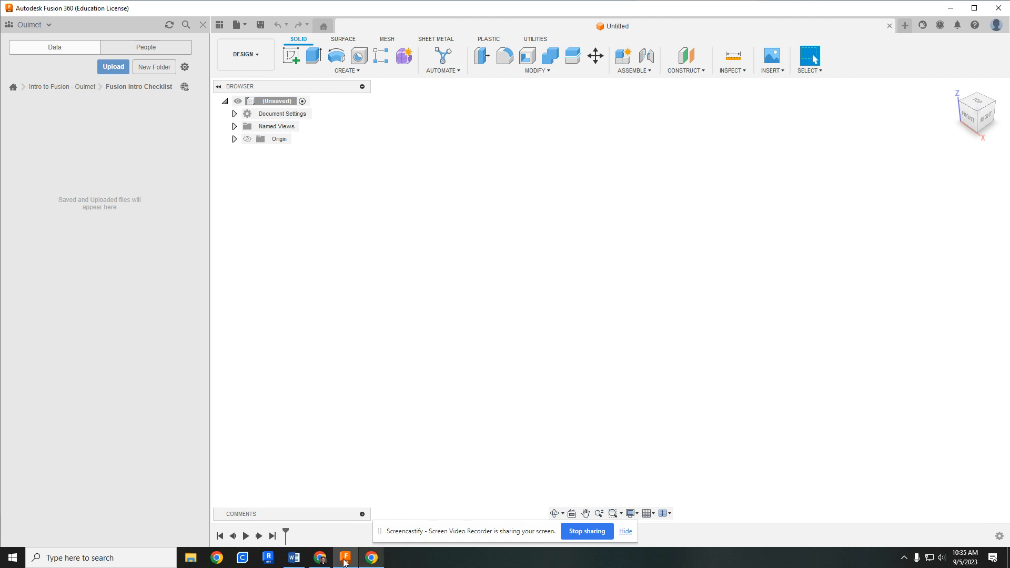
click(321, 561)
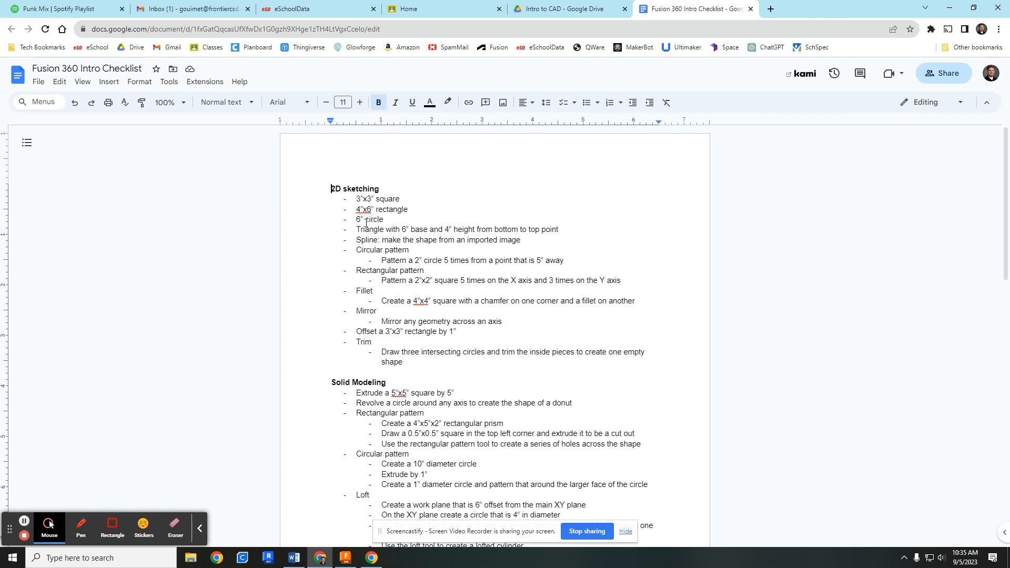
click(345, 558)
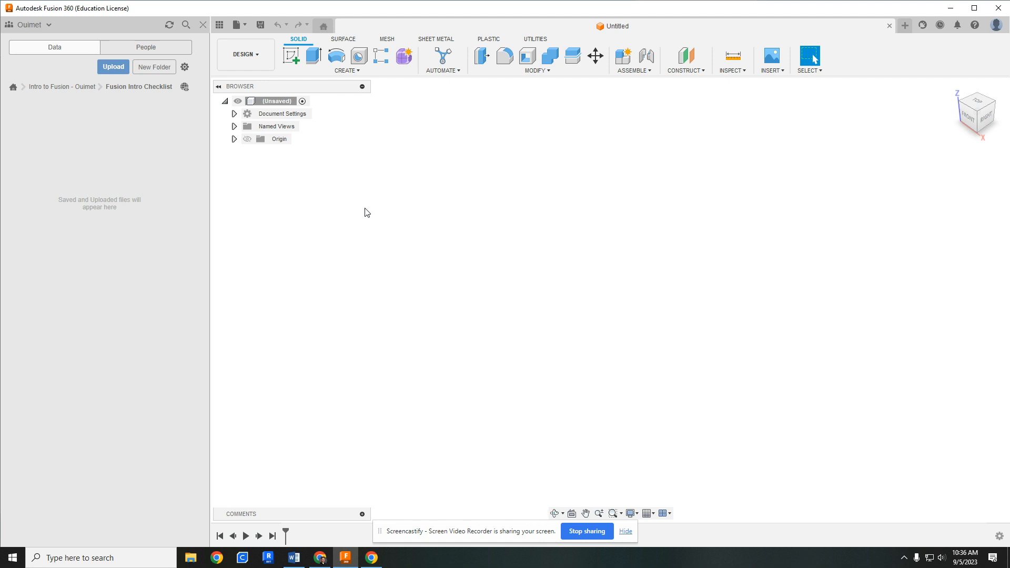
click(291, 56)
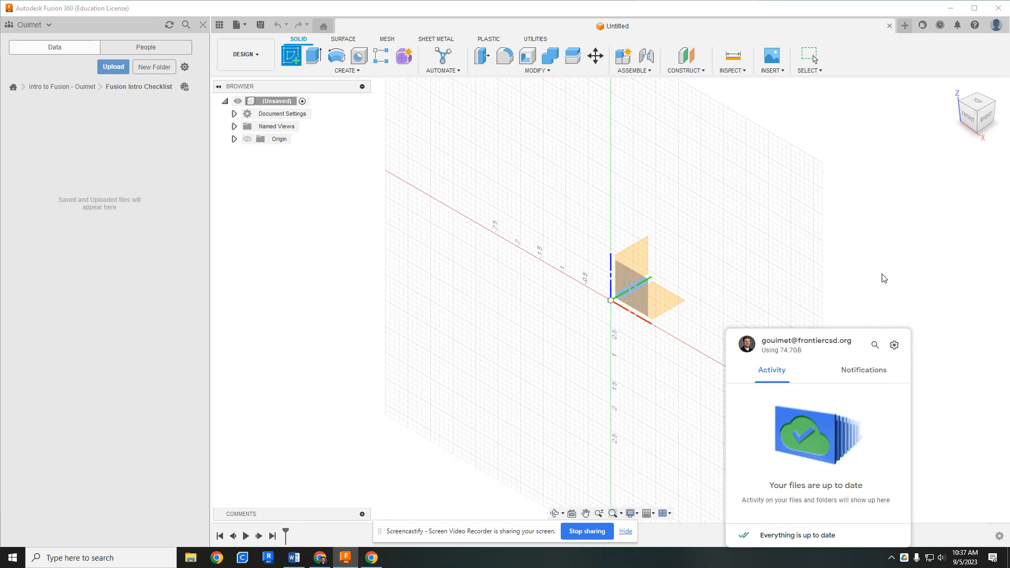
click(857, 286)
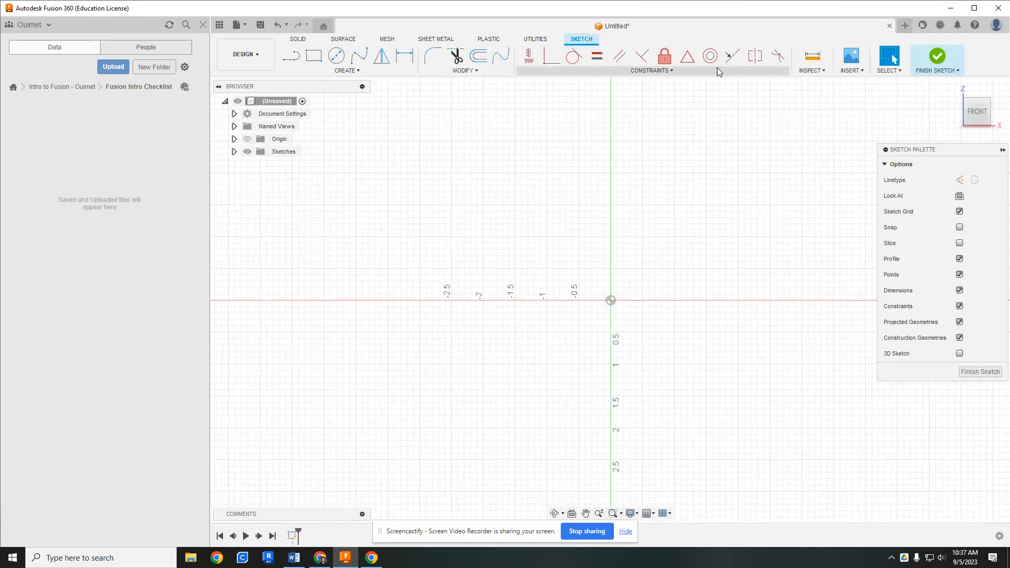
click(936, 58)
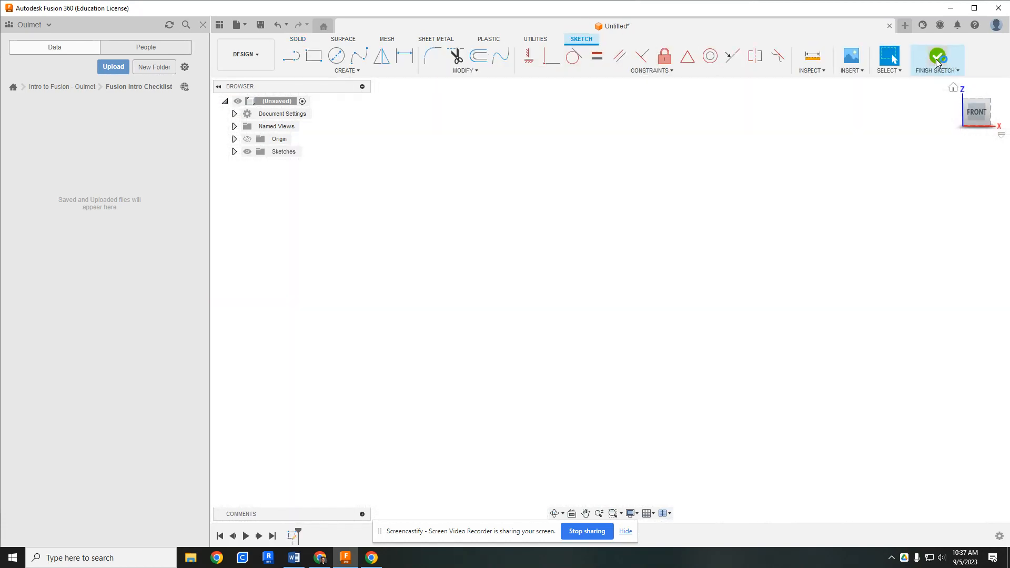
click(235, 152)
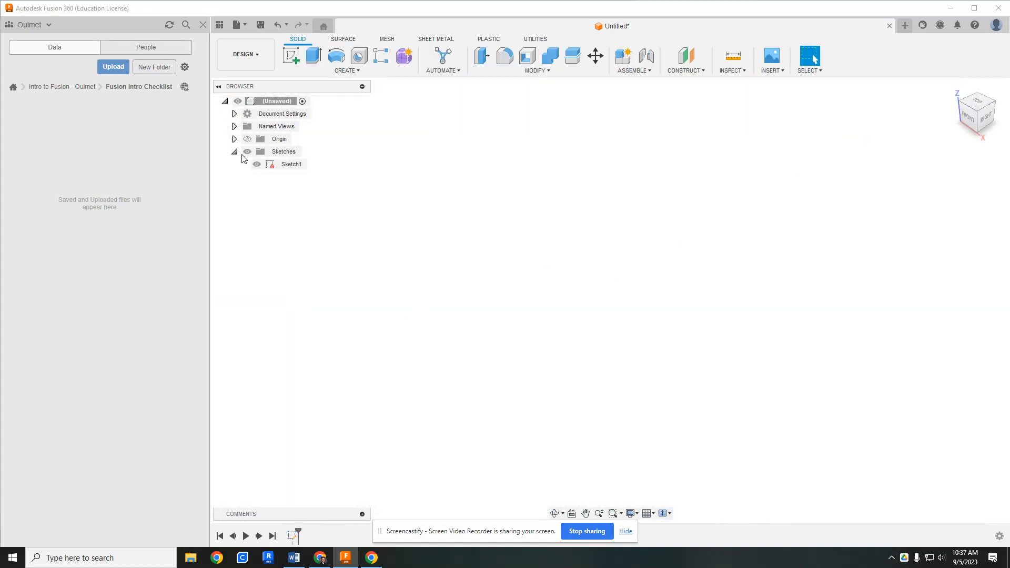
click(284, 164)
key(Delete)
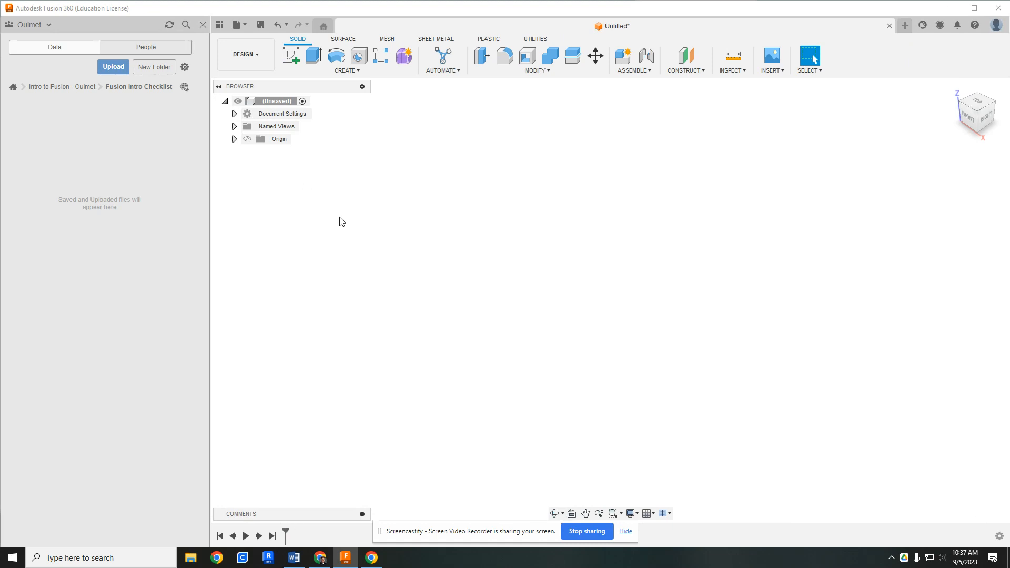
Start a new sketch on the front XZ origin plane
click(282, 54)
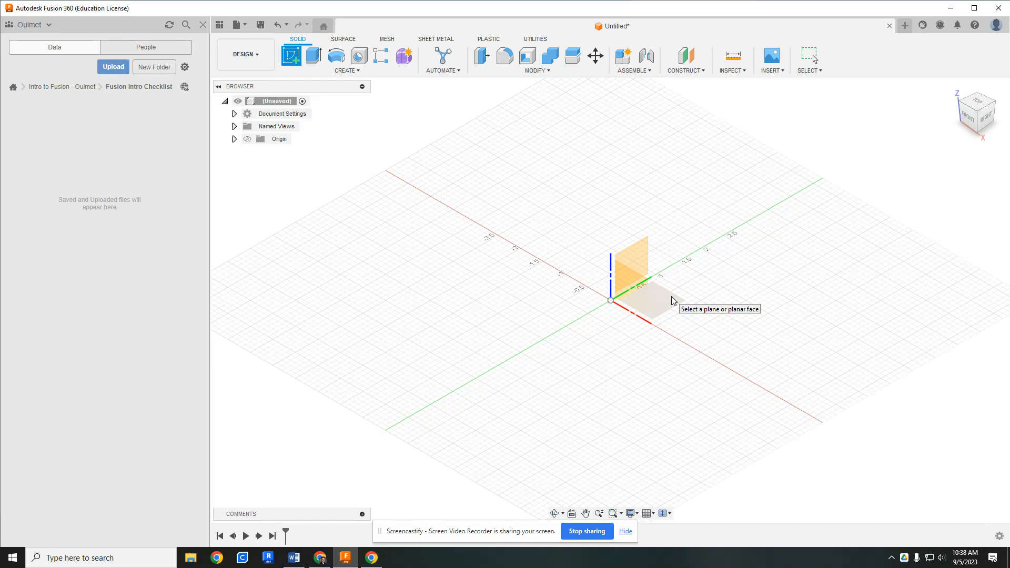
click(653, 295)
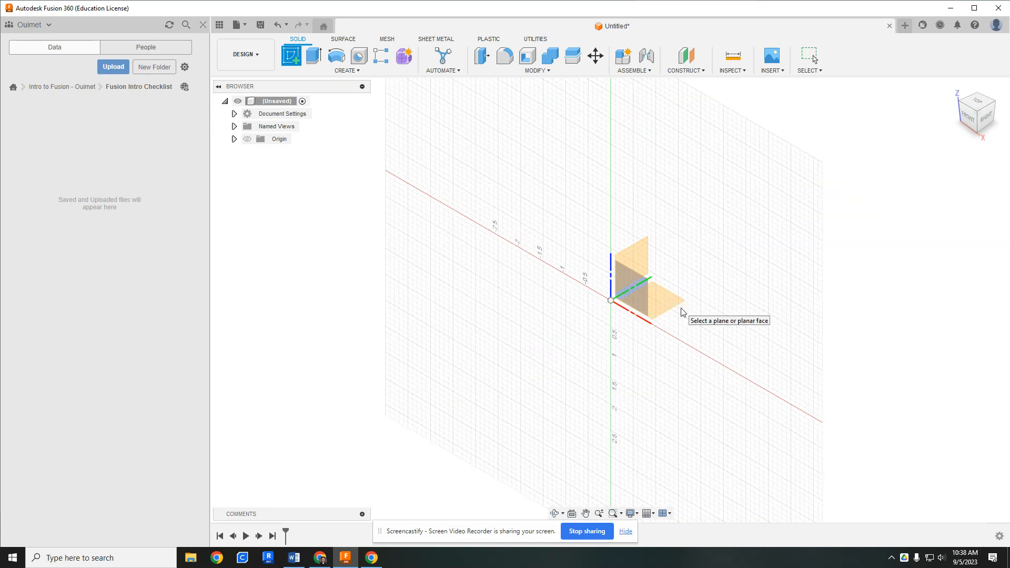
mouse_move(665, 266)
middle_down()
mouse_move(678, 299)
mouse_move(649, 291)
mouse_move(658, 270)
mouse_move(646, 256)
mouse_move(659, 271)
mouse_move(620, 277)
mouse_move(712, 265)
mouse_move(653, 261)
mouse_move(720, 258)
mouse_move(629, 263)
mouse_move(684, 275)
mouse_move(582, 261)
mouse_move(600, 305)
mouse_move(686, 286)
mouse_move(654, 266)
mouse_move(642, 270)
mouse_move(712, 266)
mouse_move(649, 268)
mouse_move(683, 271)
middle_up()
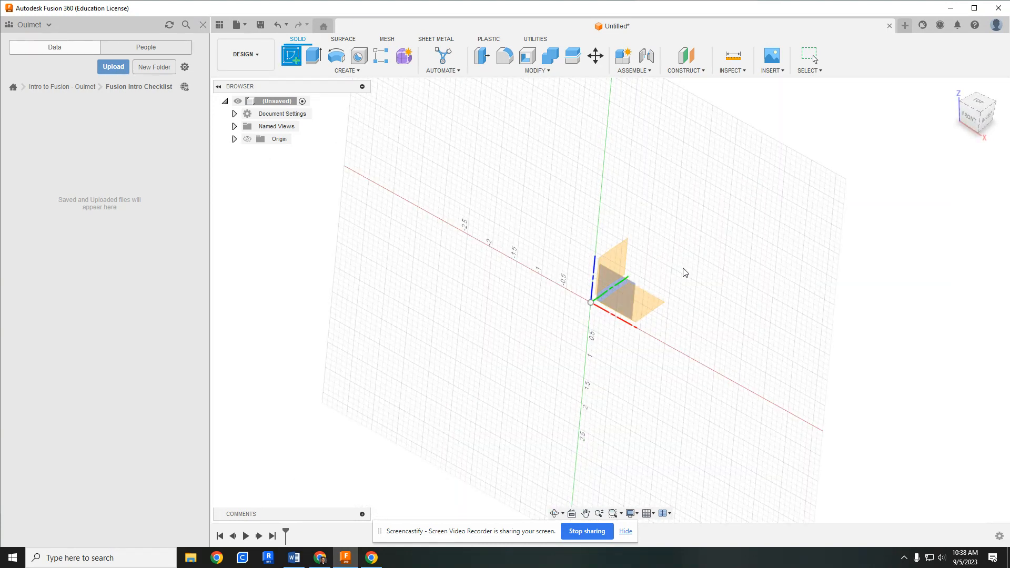
click(297, 59)
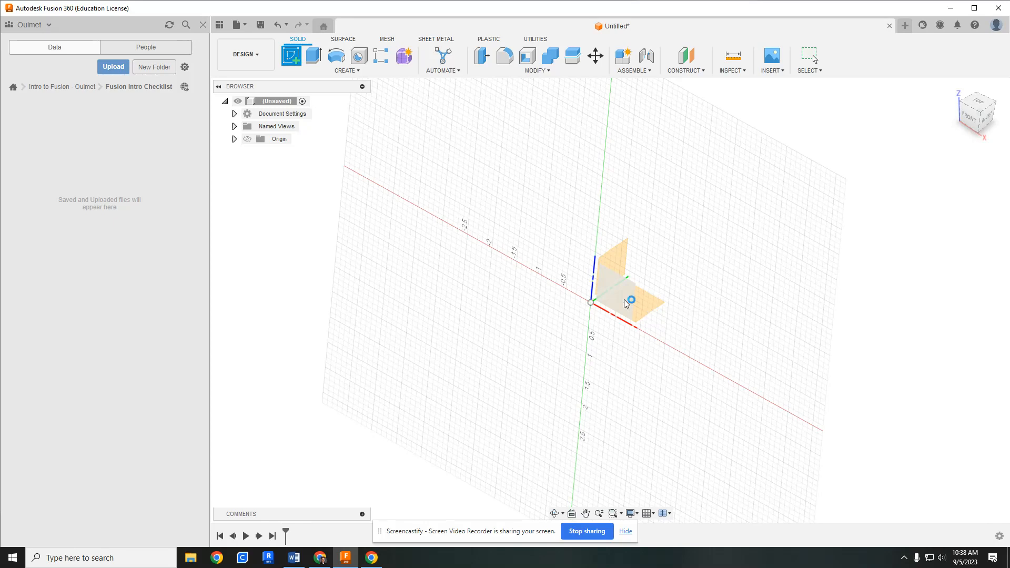
click(640, 298)
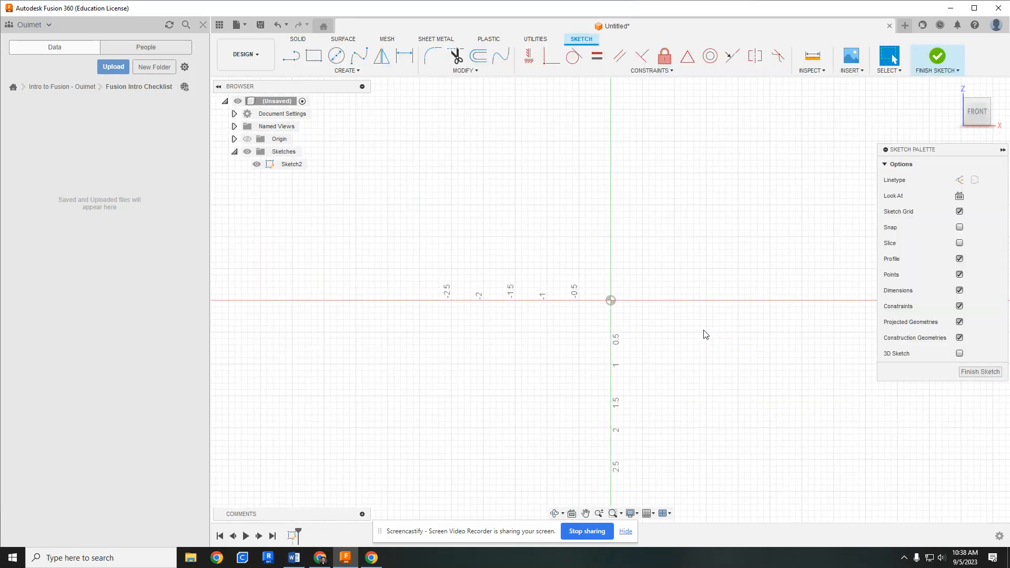
Finish and delete the empty sketch, and start a new sketch on the front XZ origin plane
middle_drag(676, 273, 619, 300)
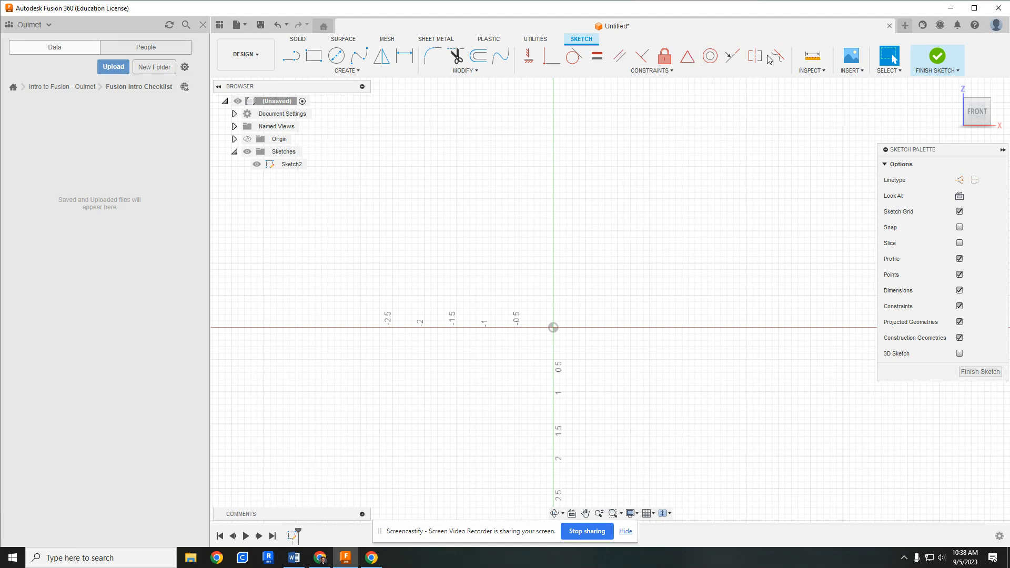
click(945, 56)
click(298, 166)
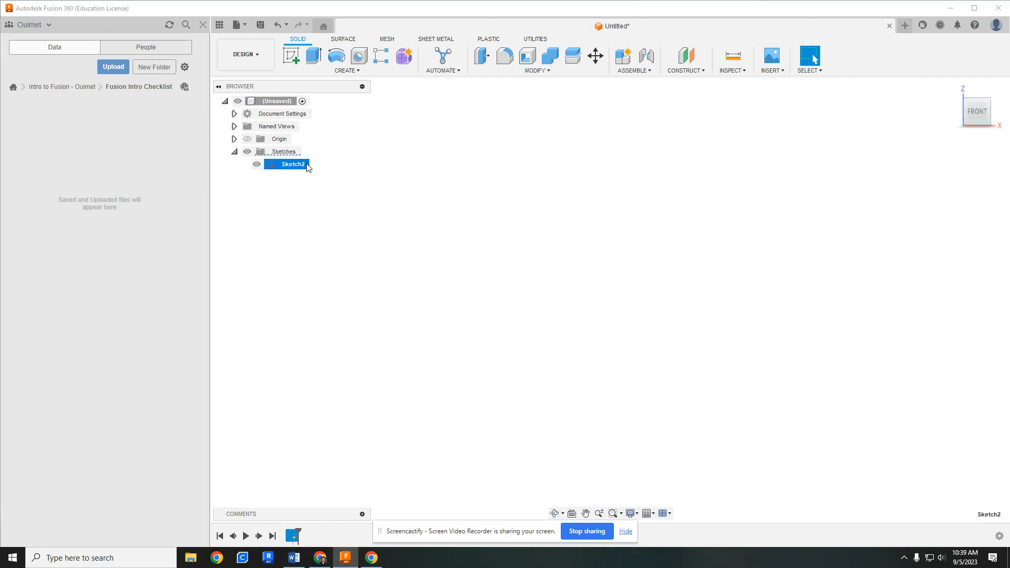
key(Delete)
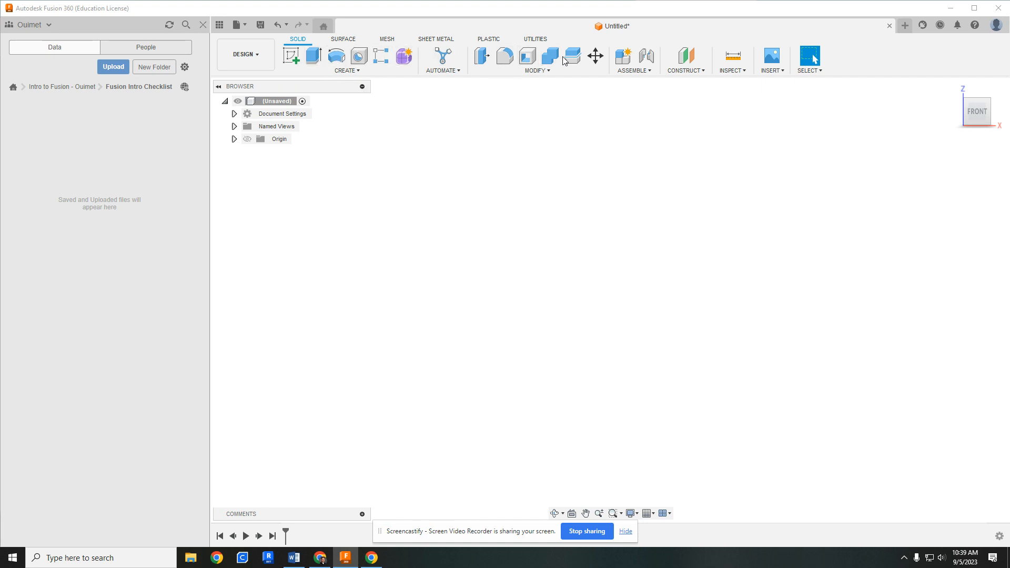
click(290, 55)
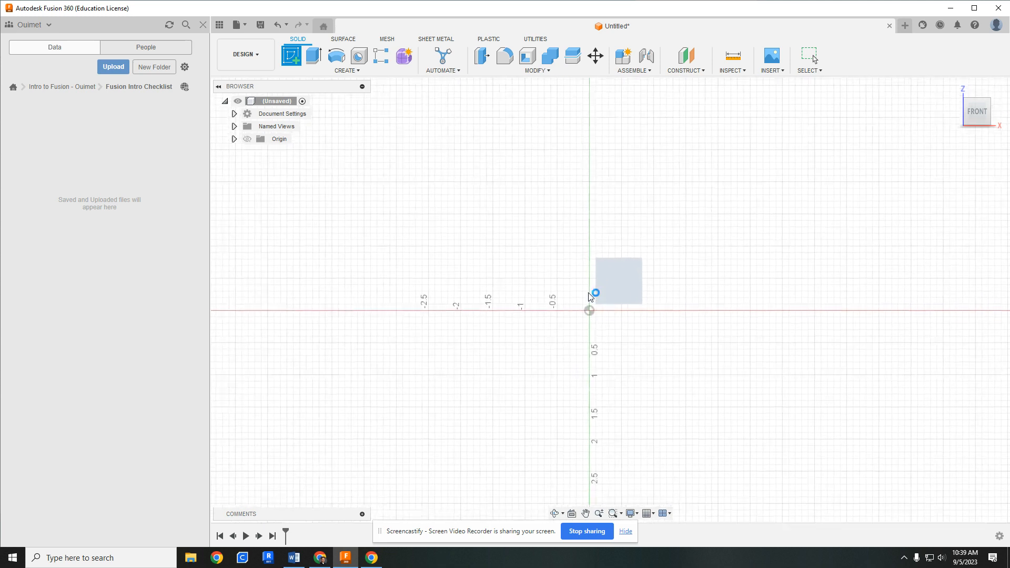
click(589, 298)
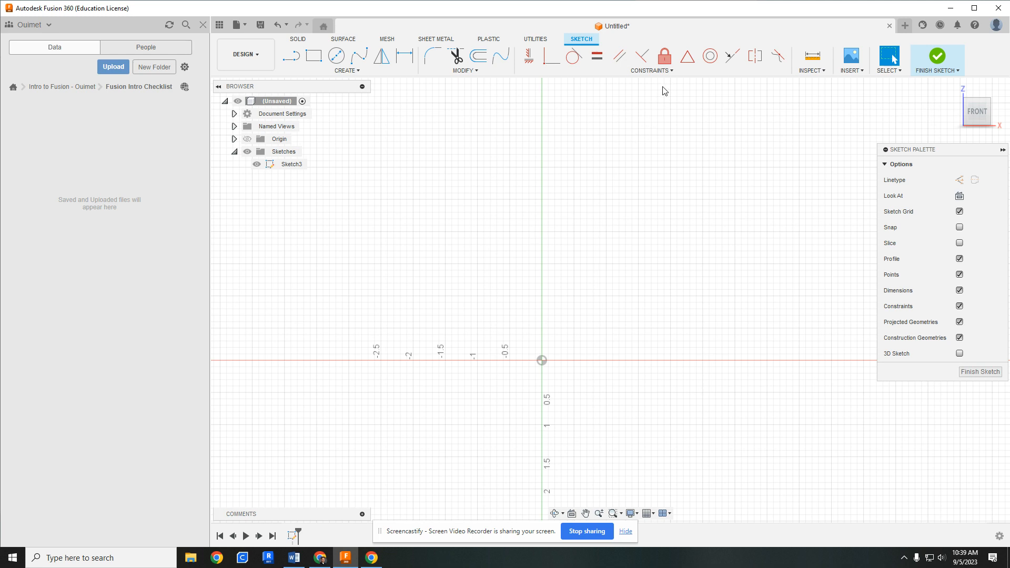
Look through the available sketch constraint and modify commands, and recheck the 2D sketching tasks in the Chrome checklist document
click(655, 72)
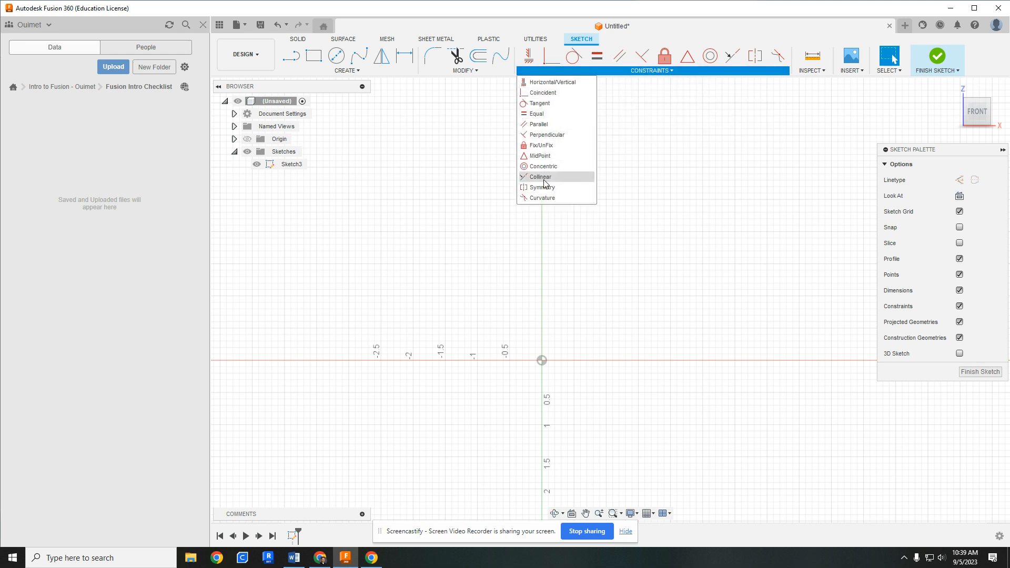
click(554, 83)
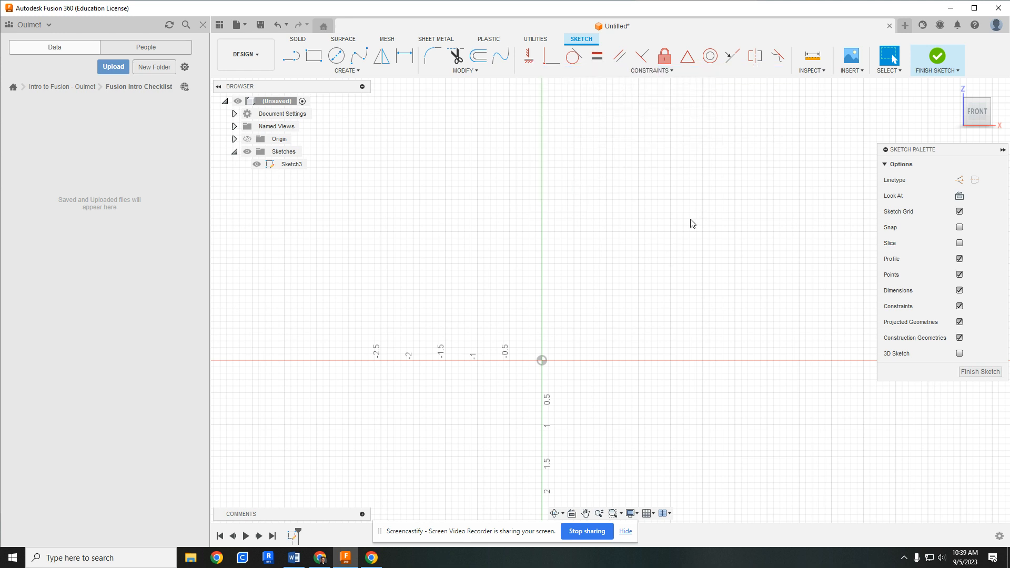
click(470, 72)
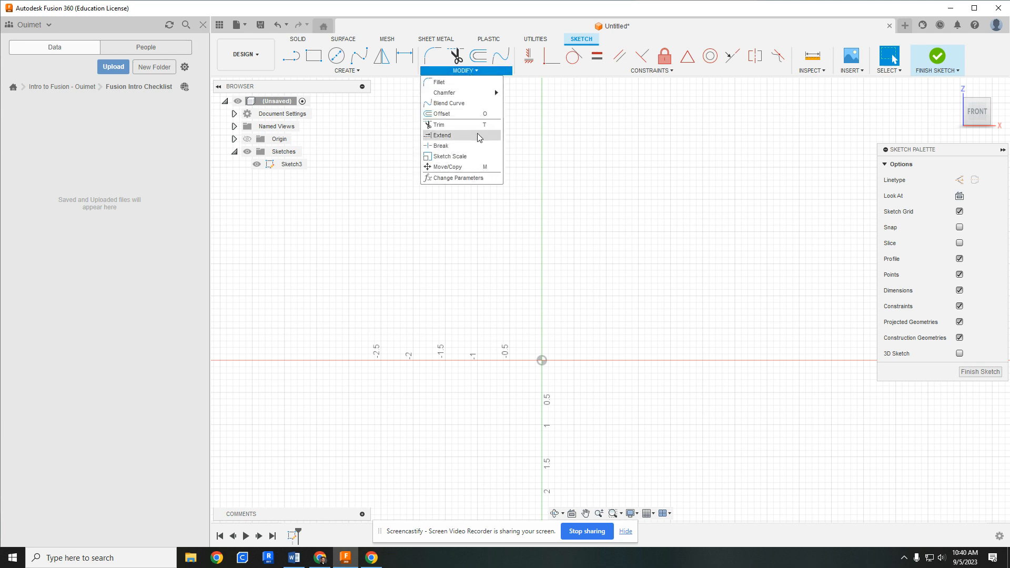
click(557, 217)
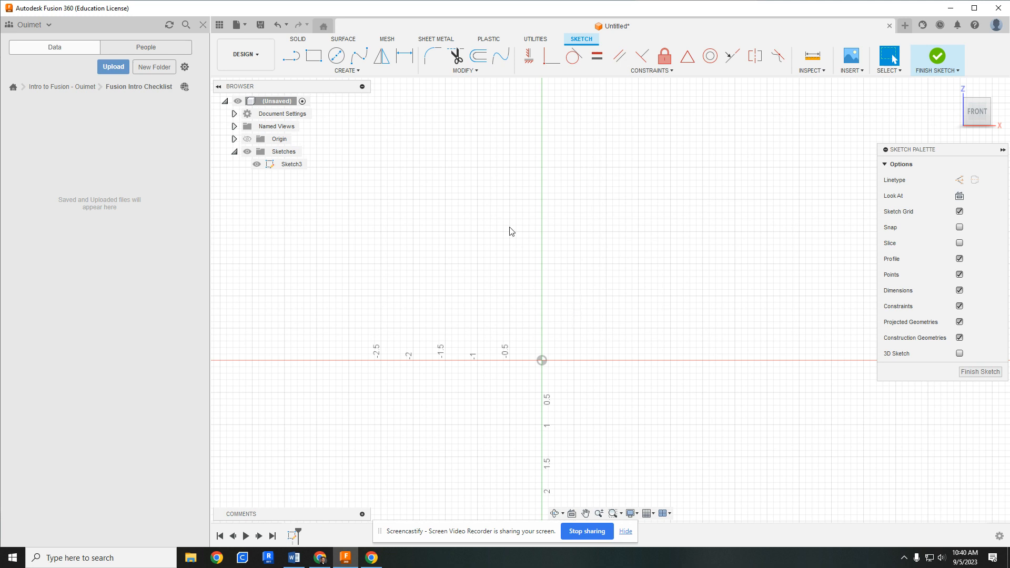
click(368, 76)
click(531, 191)
mouse_move(557, 253)
middle_down()
mouse_move(569, 241)
mouse_move(568, 252)
middle_up()
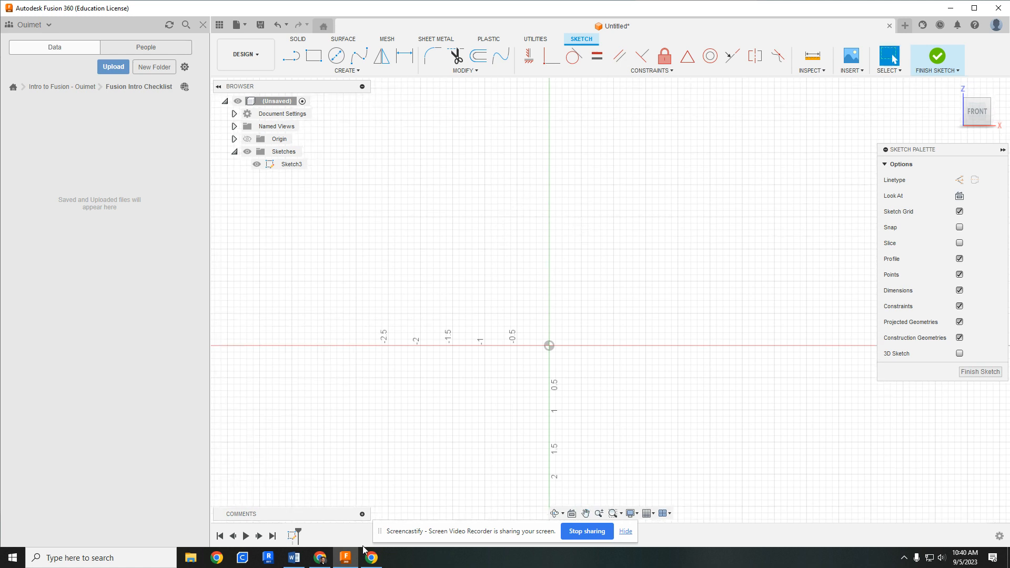
click(320, 558)
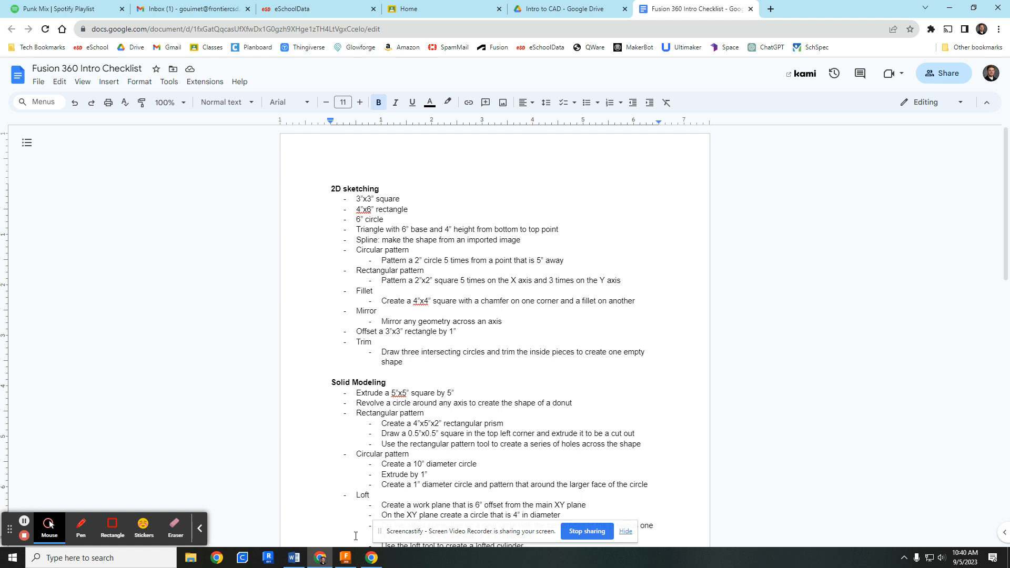
click(346, 558)
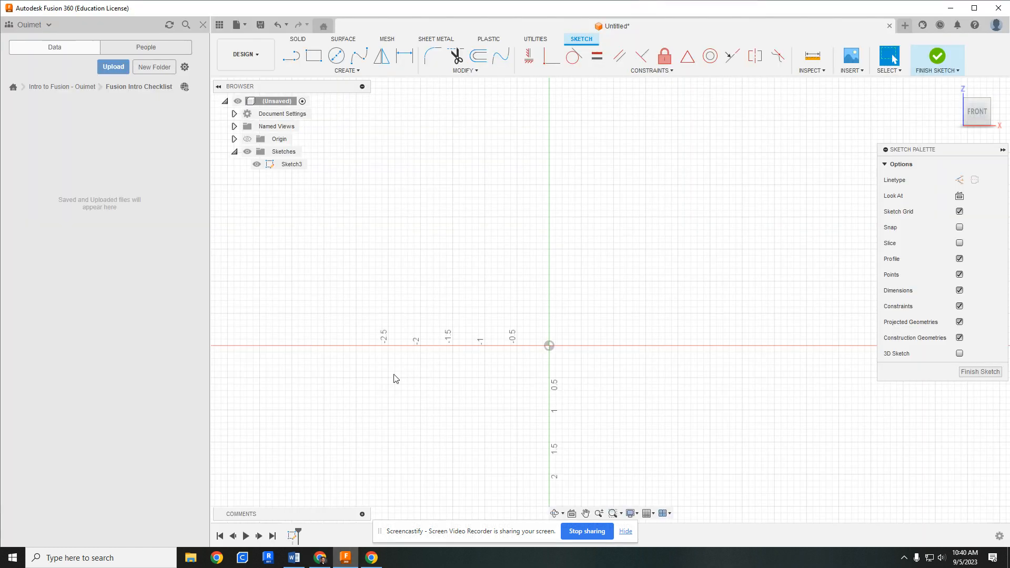
Try sketching a freehand two-point rectangle starting at the origin, and undo it
click(312, 58)
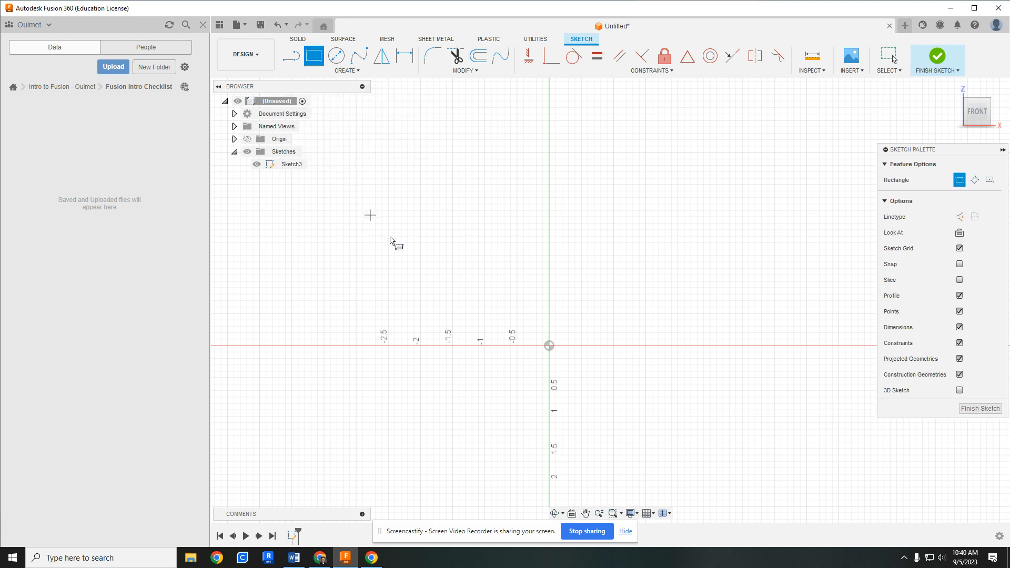
mouse_move(581, 248)
middle_down()
mouse_move(471, 300)
mouse_move(543, 250)
middle_up()
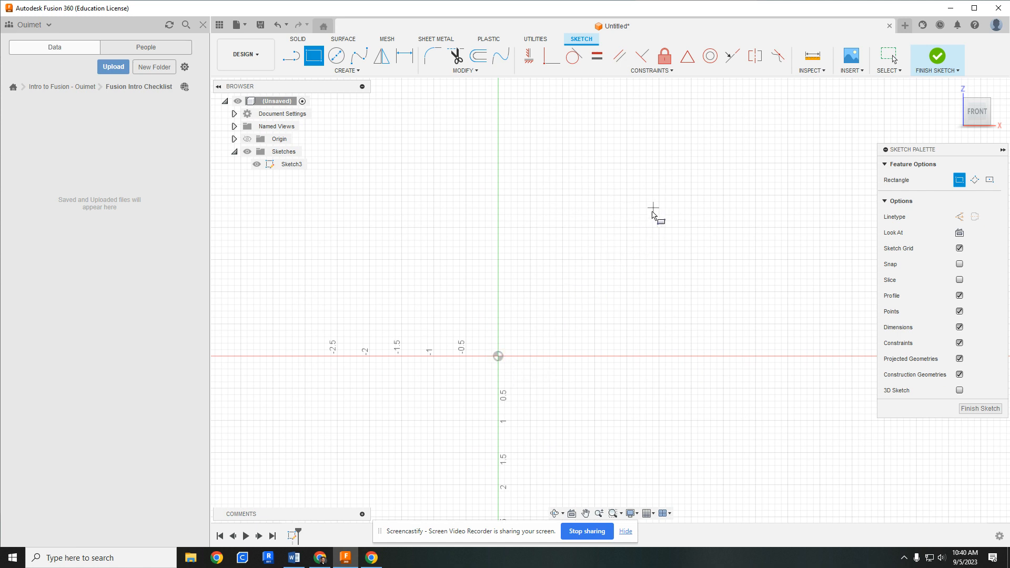
click(499, 356)
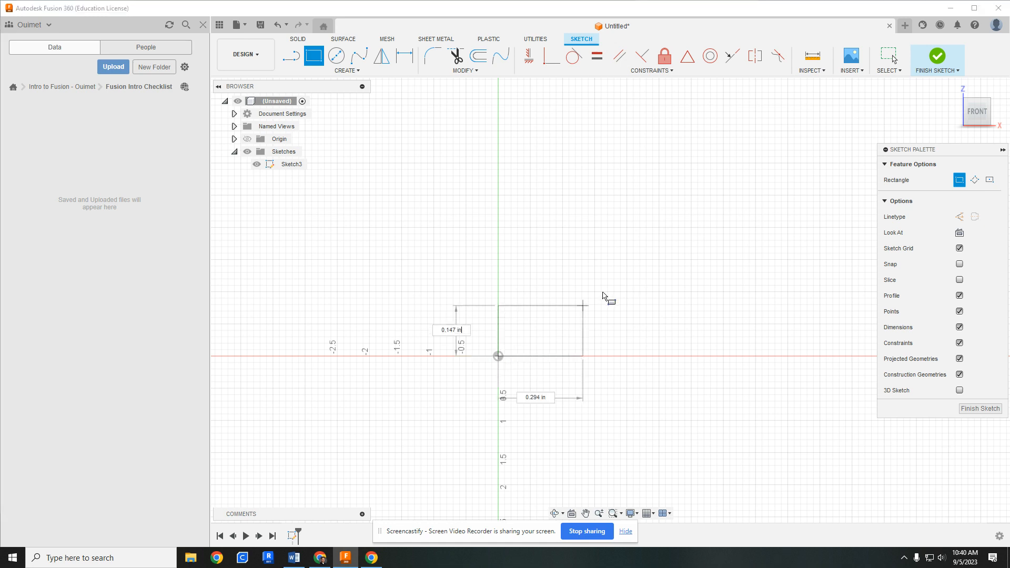
click(703, 219)
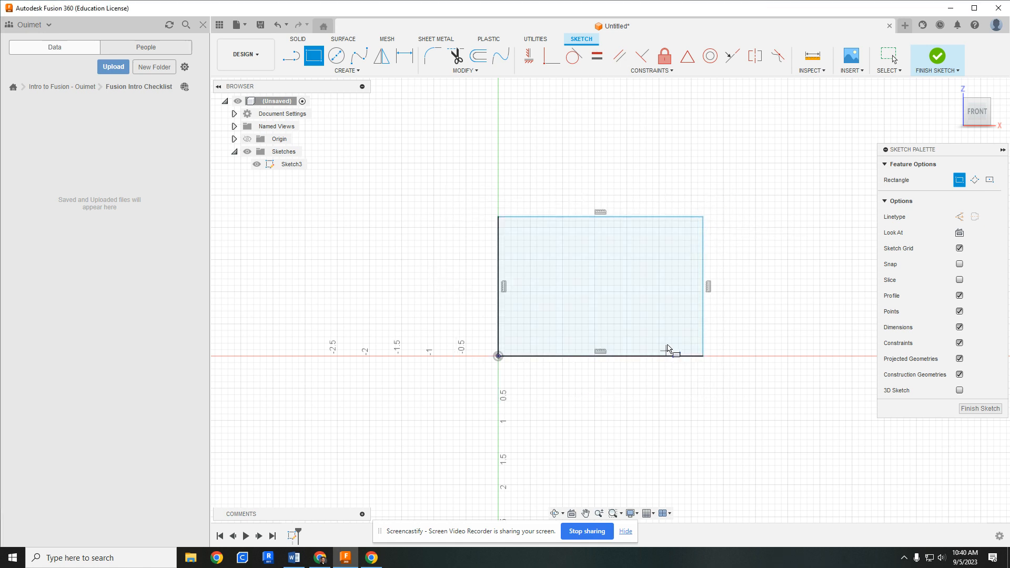
key(Escape)
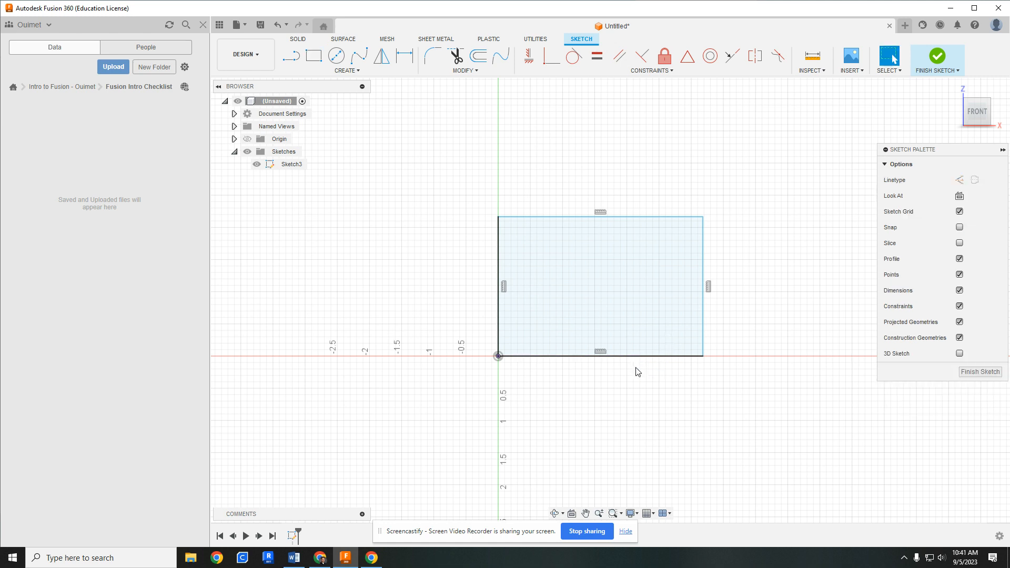
key(ctrl+z)
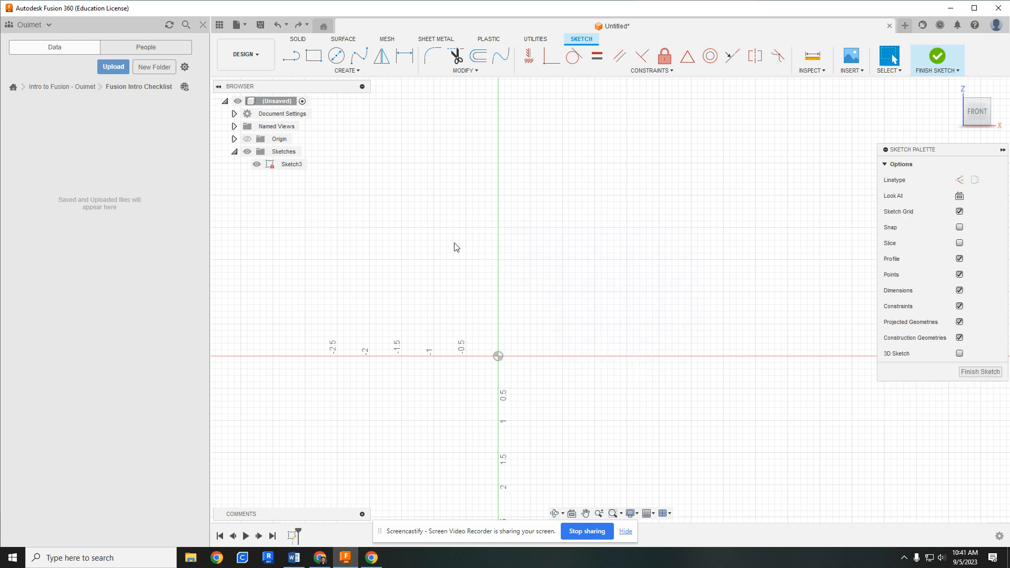
Try sketching a two-point rectangle from the origin with a width and height of 3 in, and undo it
click(313, 56)
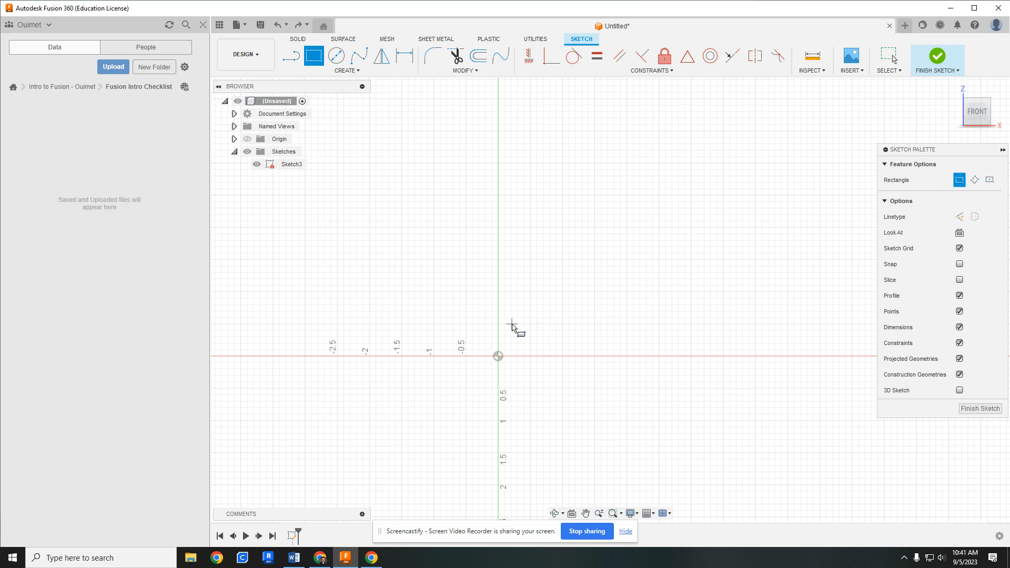
click(498, 357)
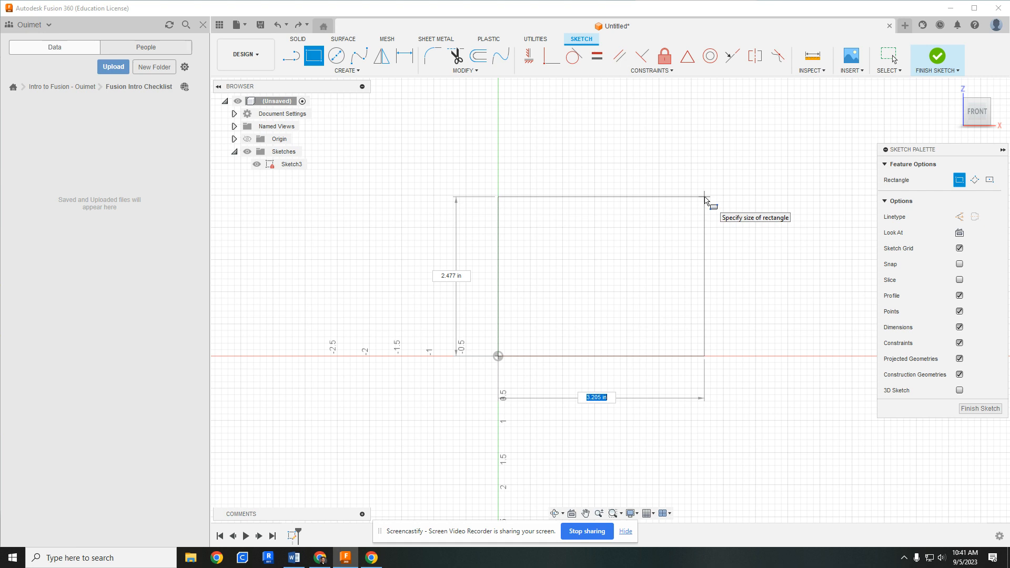
text(3)
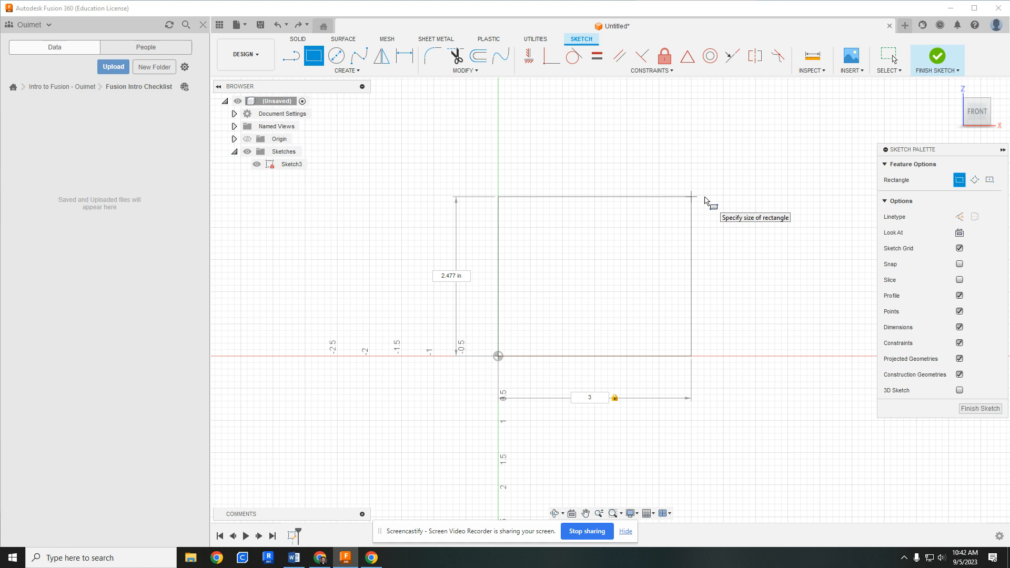
key(Tab)
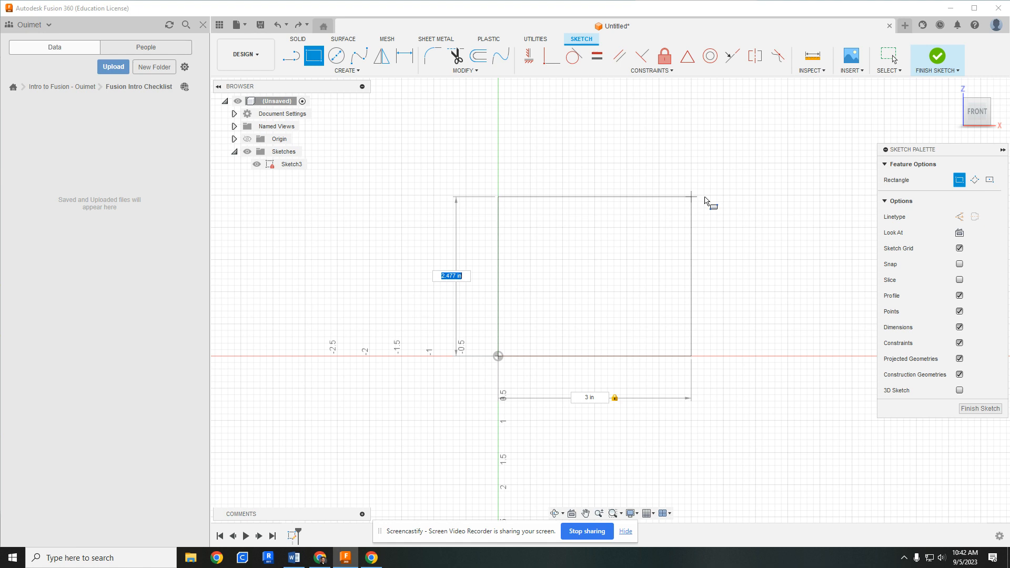
text(3)
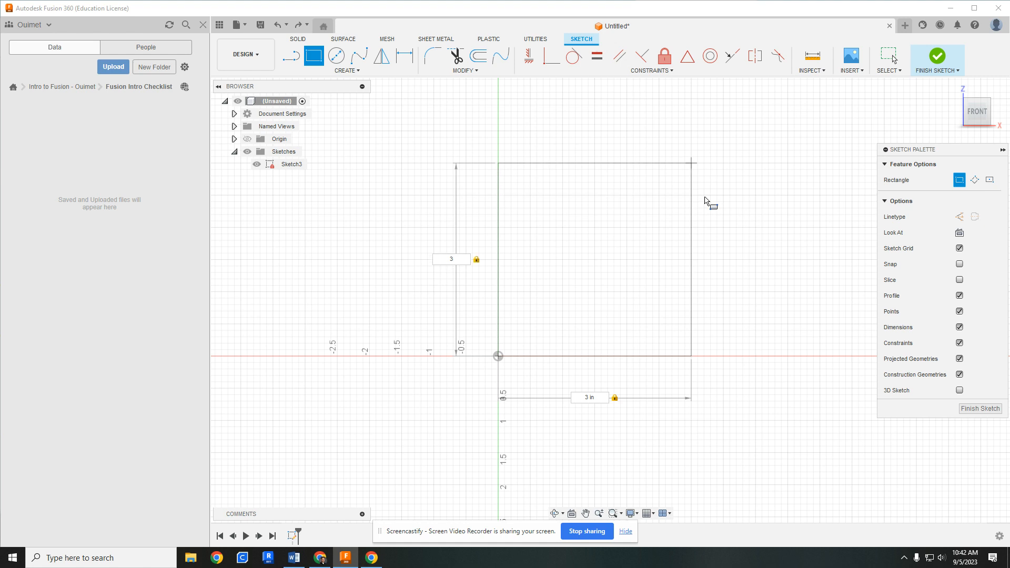
key(Return)
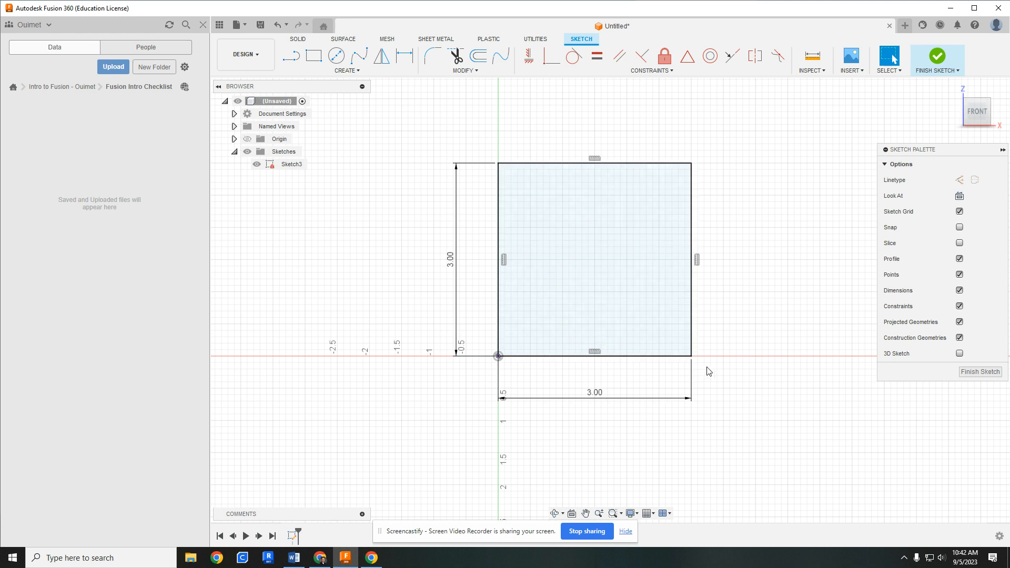
key(ctrl+z)
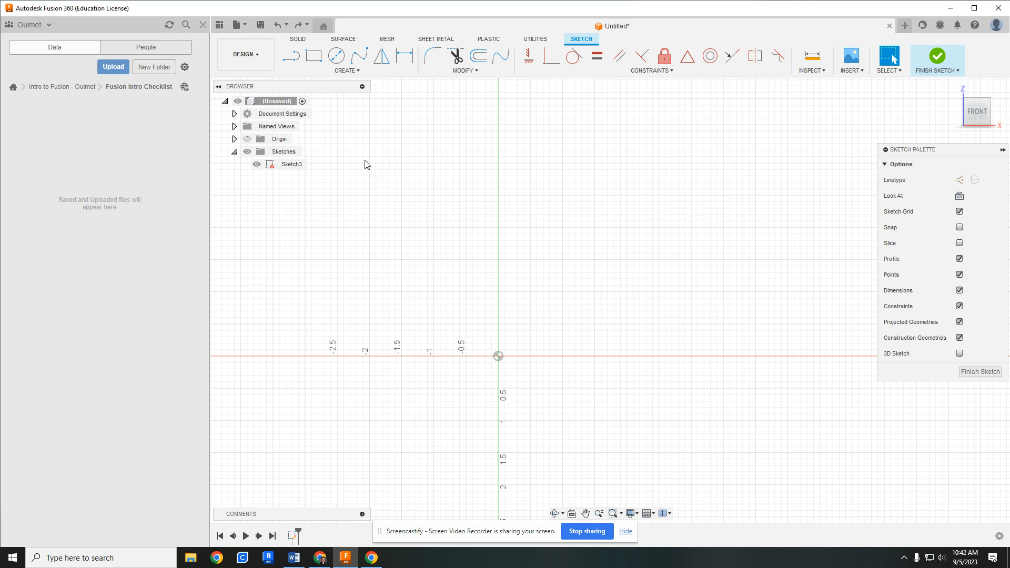
Sketch a freehand two-point rectangle about 2.77 in wide, with its lower-left corner on the origin
click(319, 56)
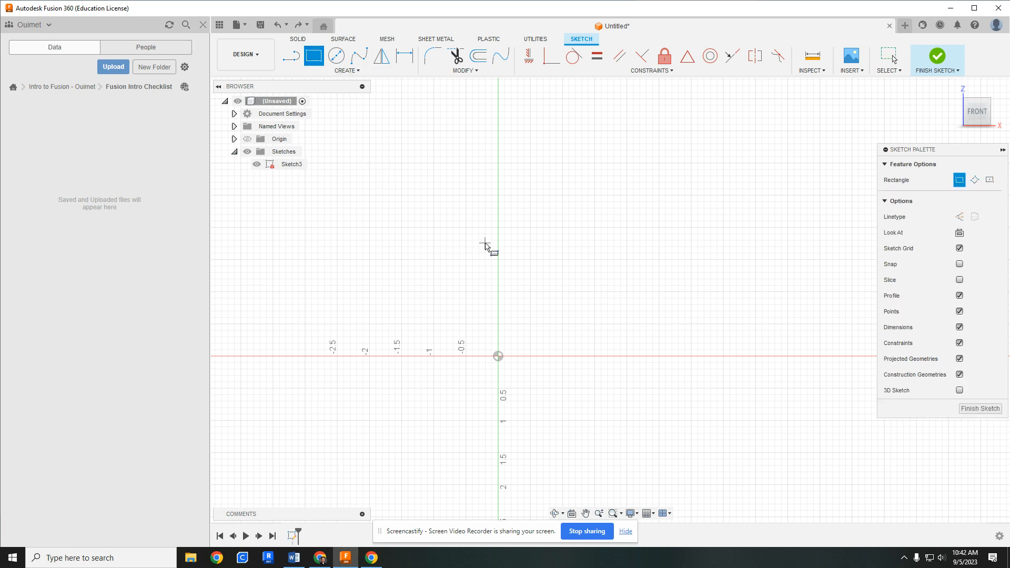
click(498, 356)
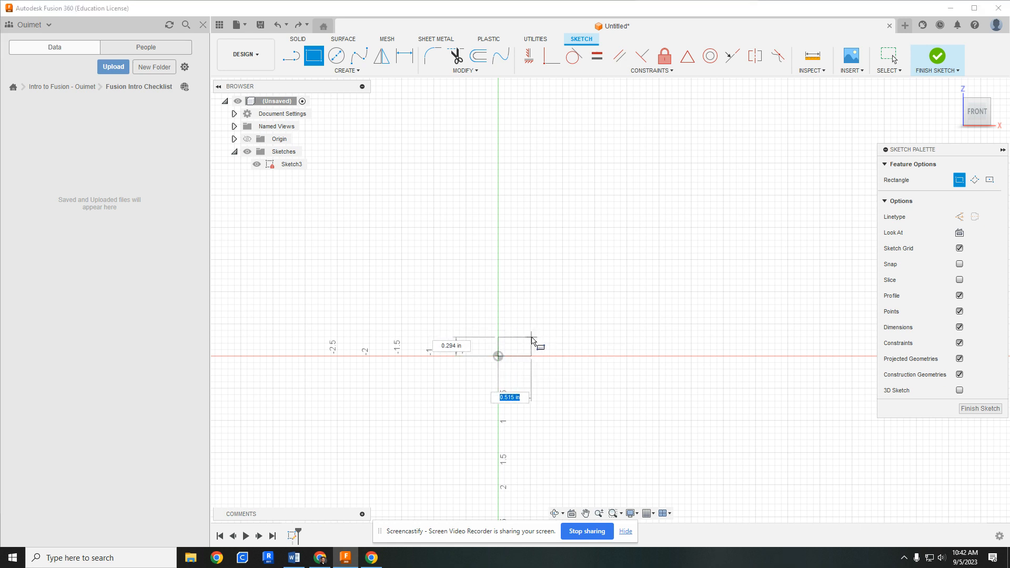
click(677, 198)
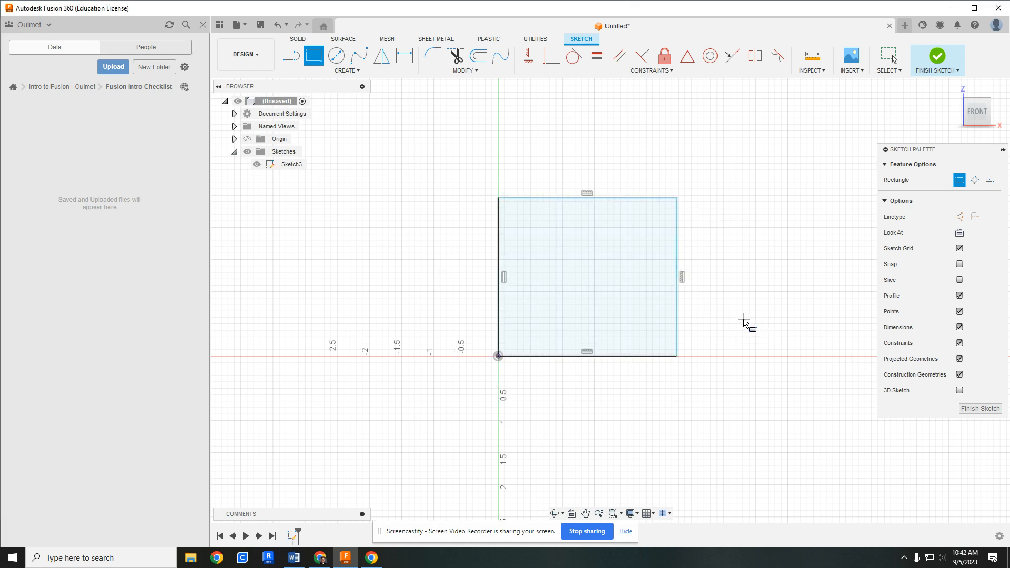
key(Escape)
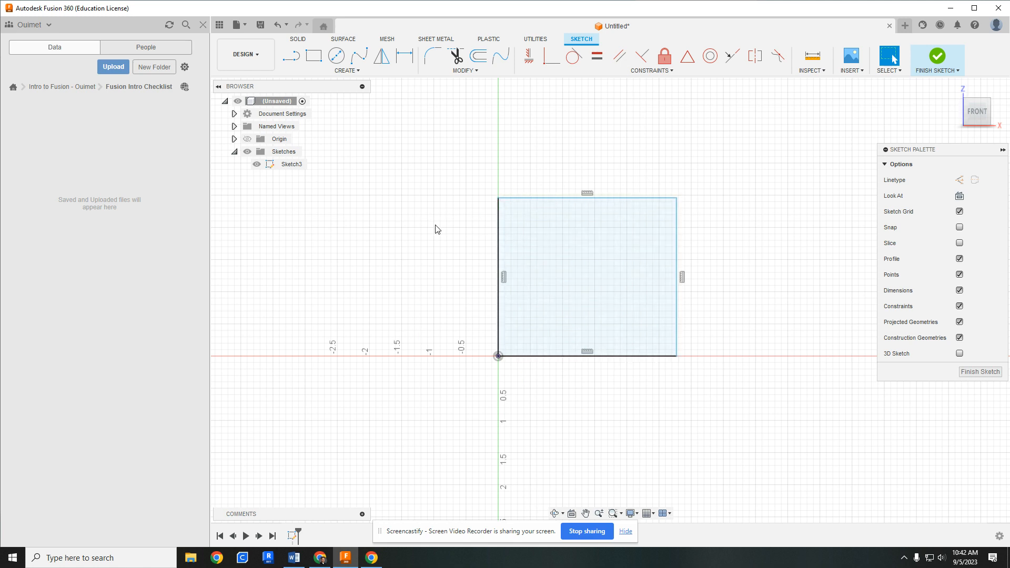
Dimension the rectangle's bottom edge to 3 in, placing the dimension below the edge
click(405, 58)
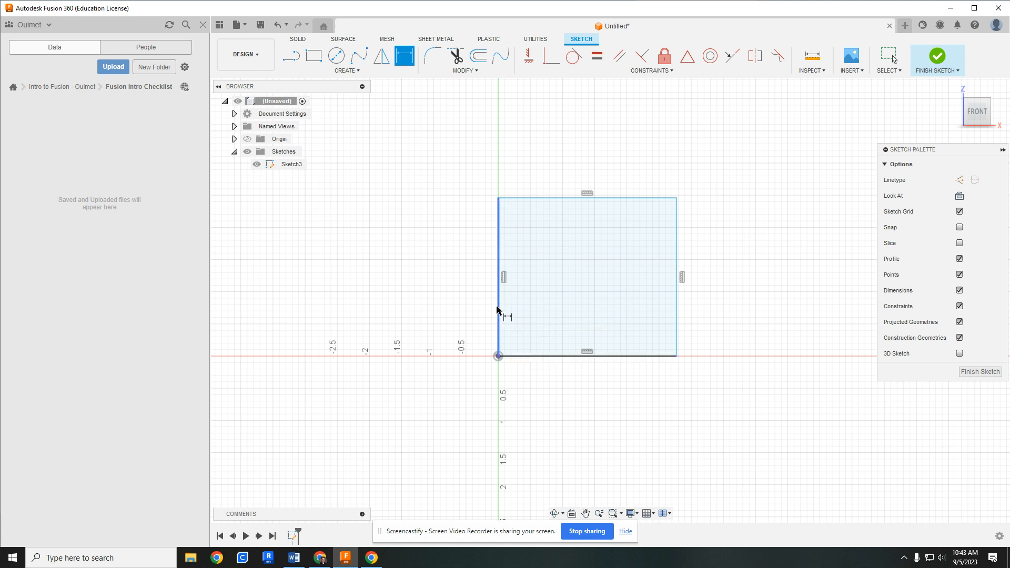
click(557, 359)
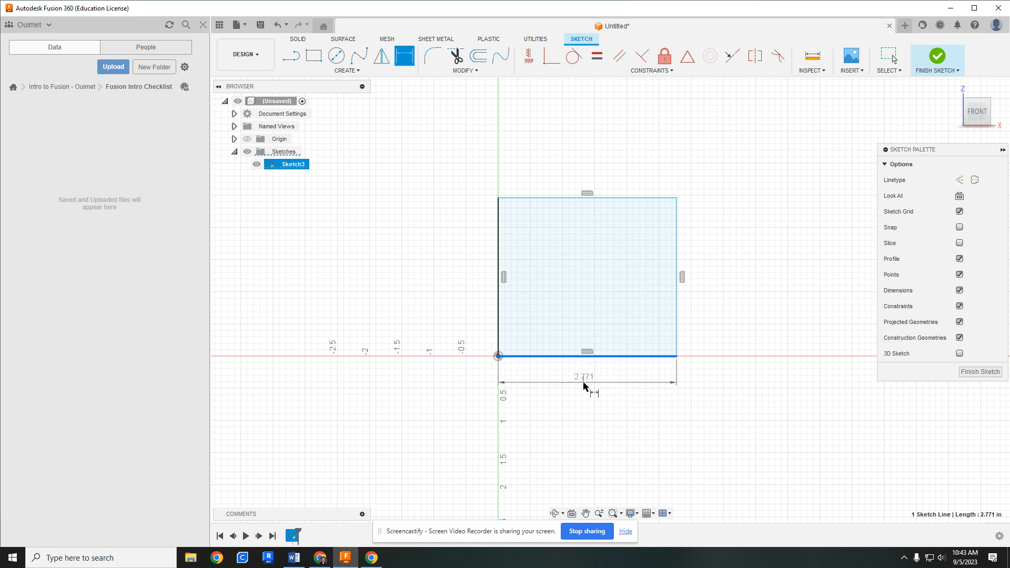
click(589, 388)
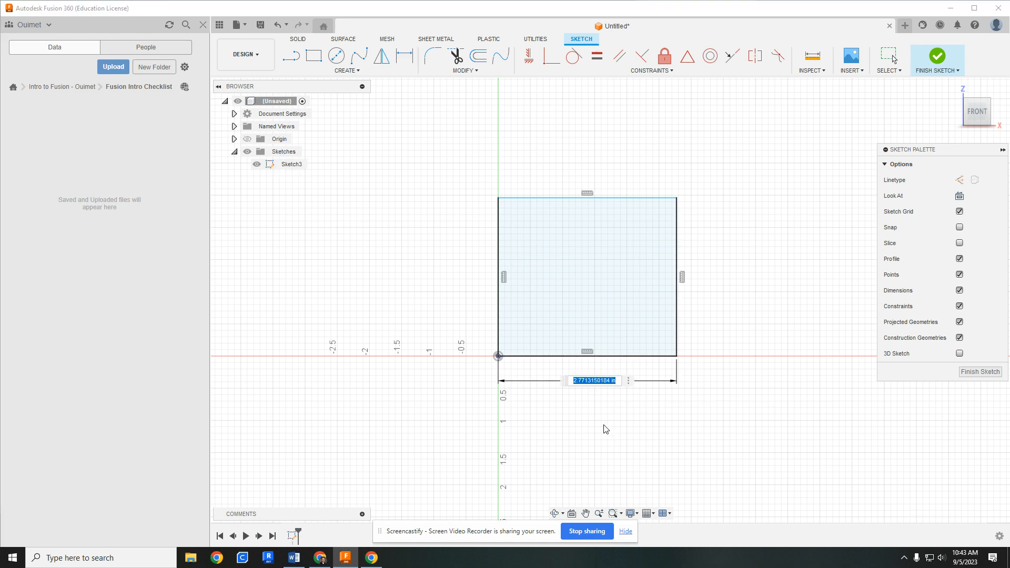
text(3)
key(Return)
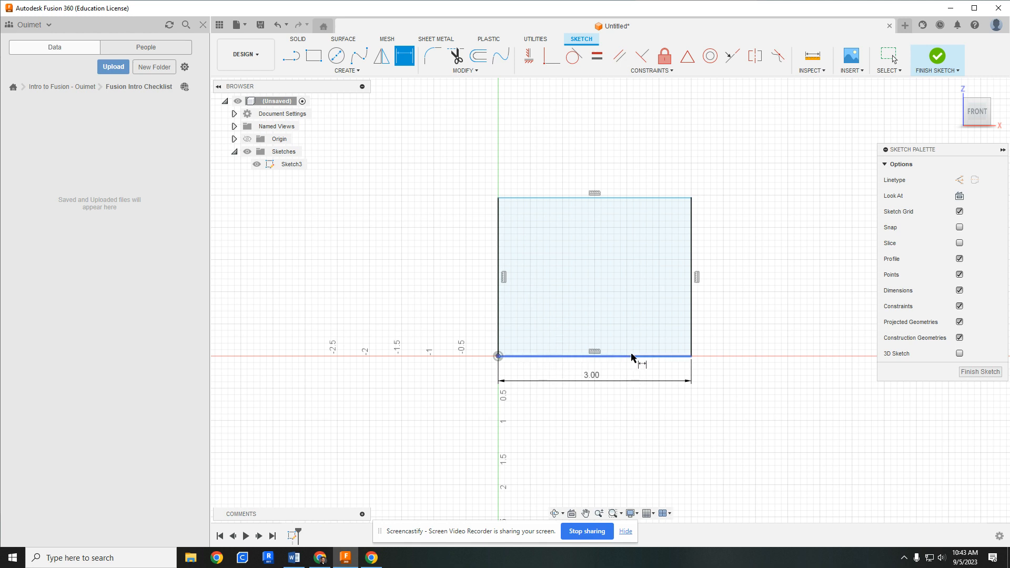
middle_drag(622, 300, 591, 337)
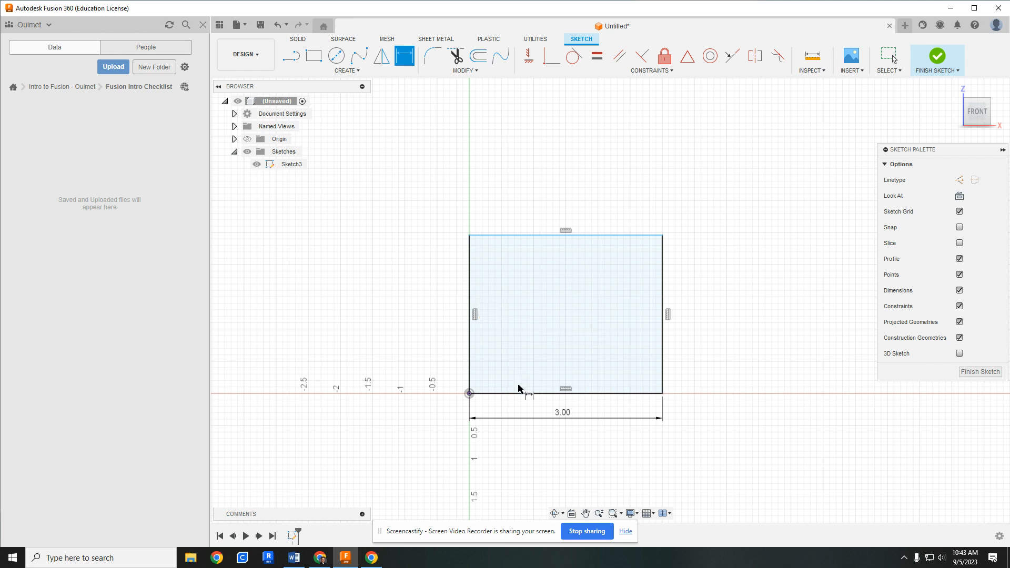
click(531, 236)
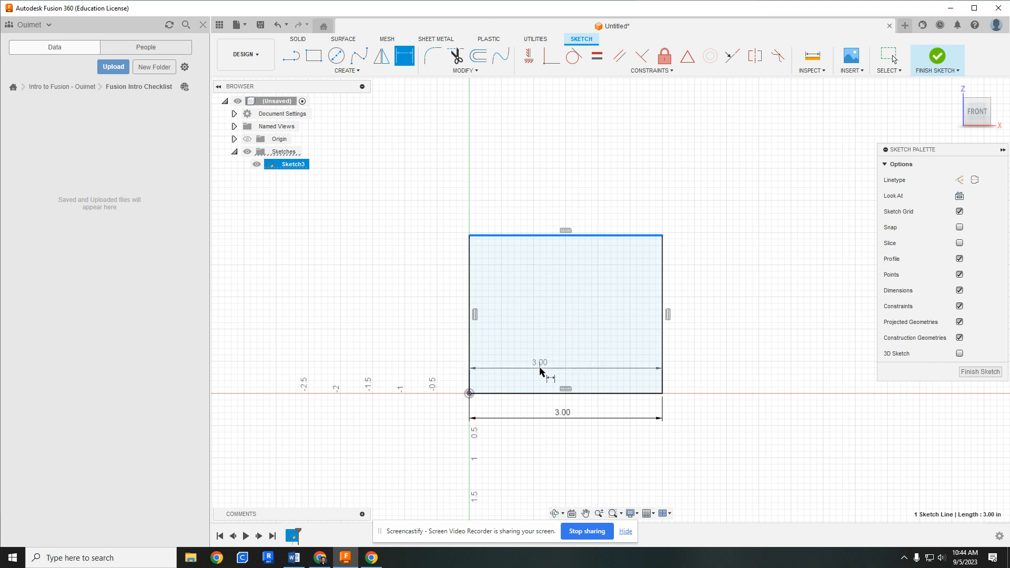
click(543, 394)
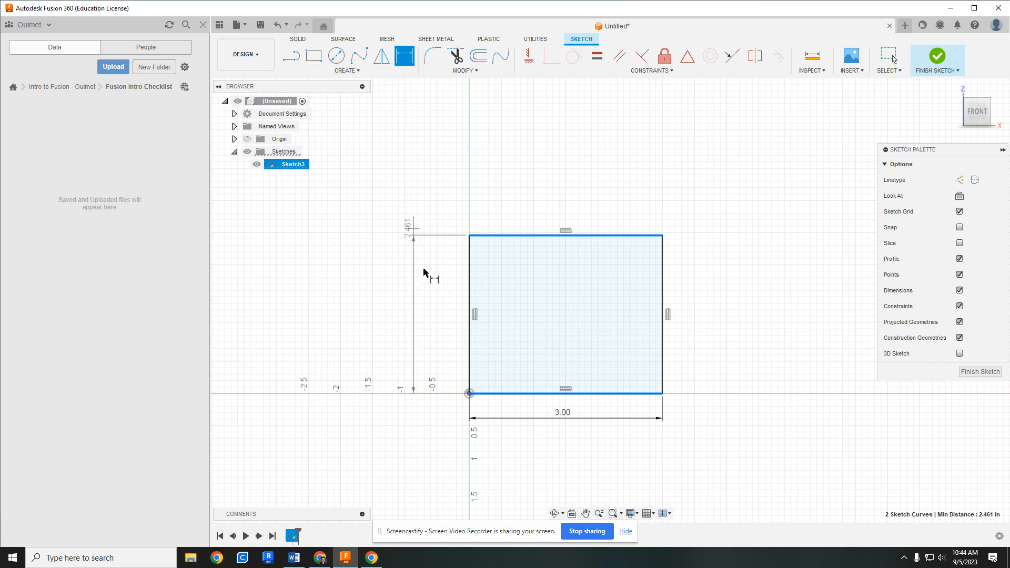
key(Escape)
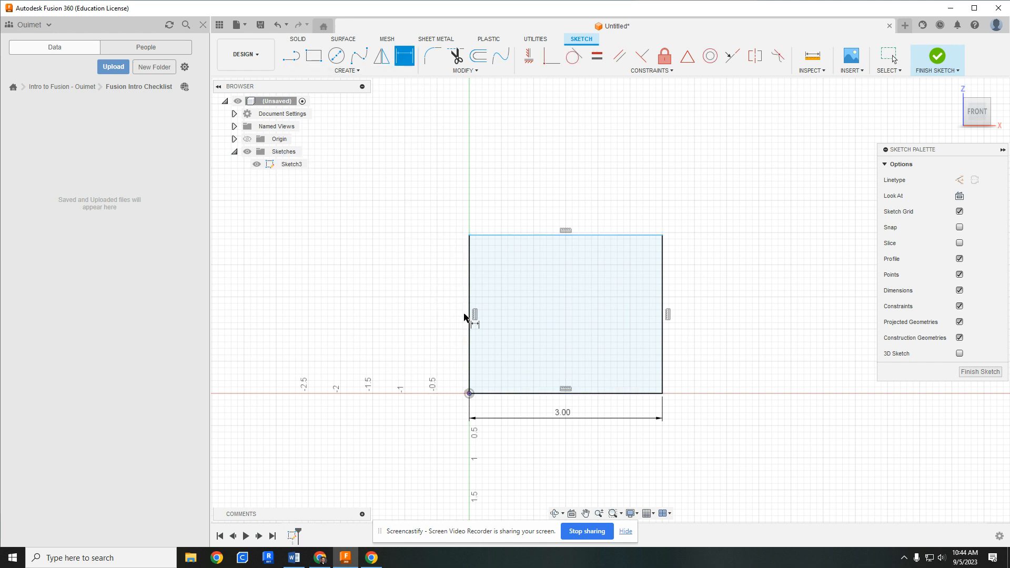
Dimension the rectangle's left edge to 3 in, placing the dimension outside the edge, and finish the sketch
click(471, 319)
click(434, 310)
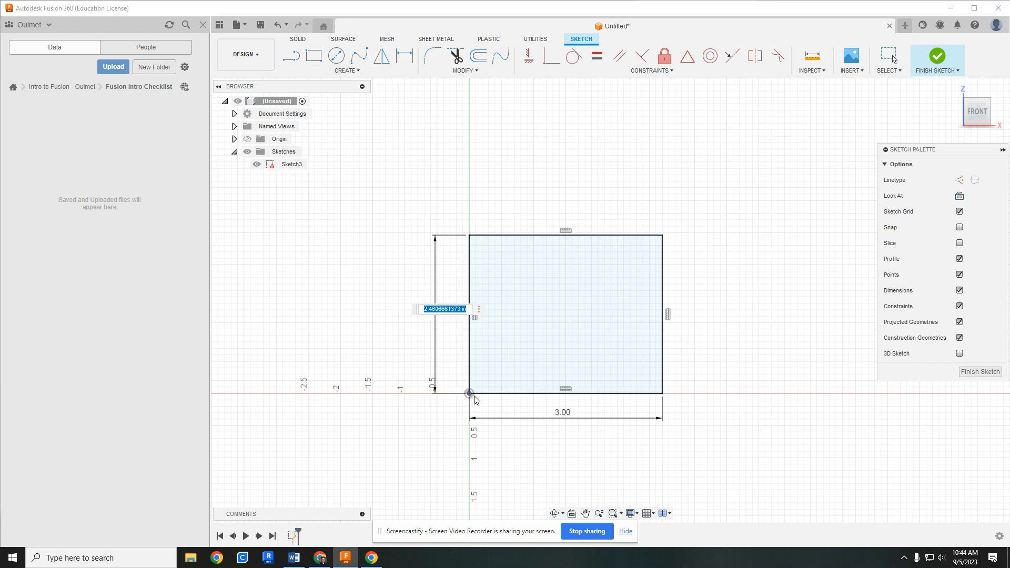
text(3)
key(Return)
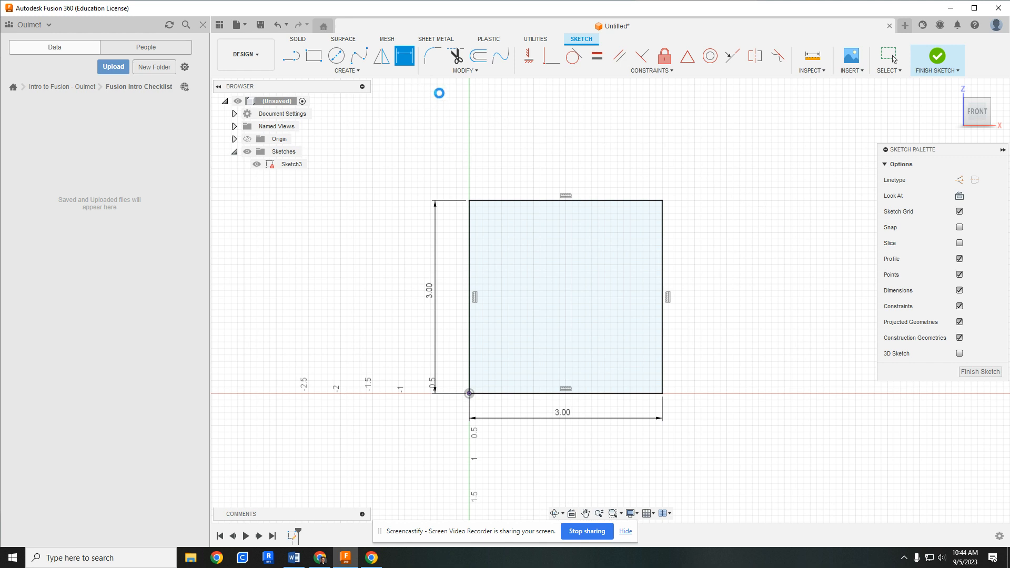
key(Escape)
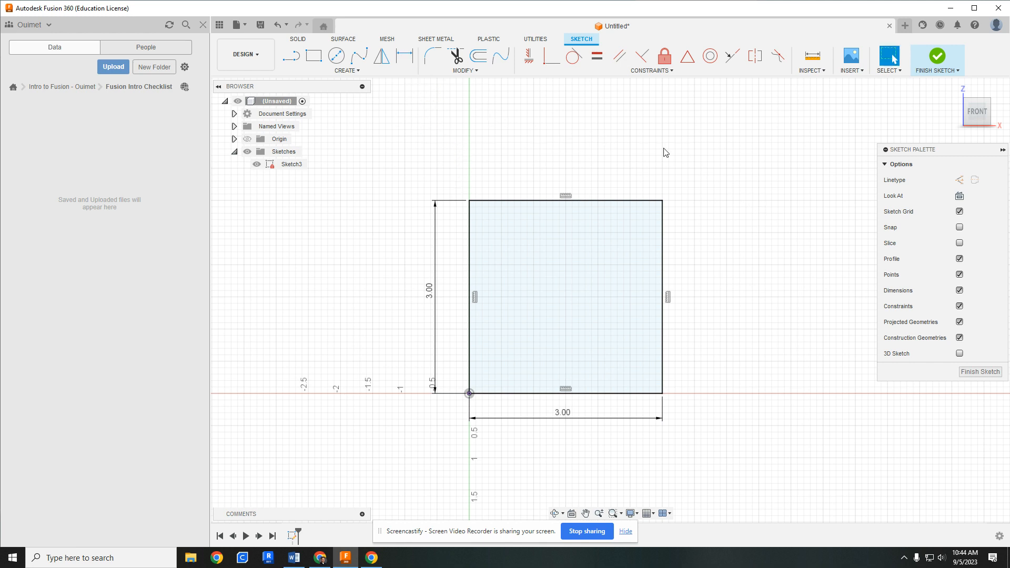
click(936, 55)
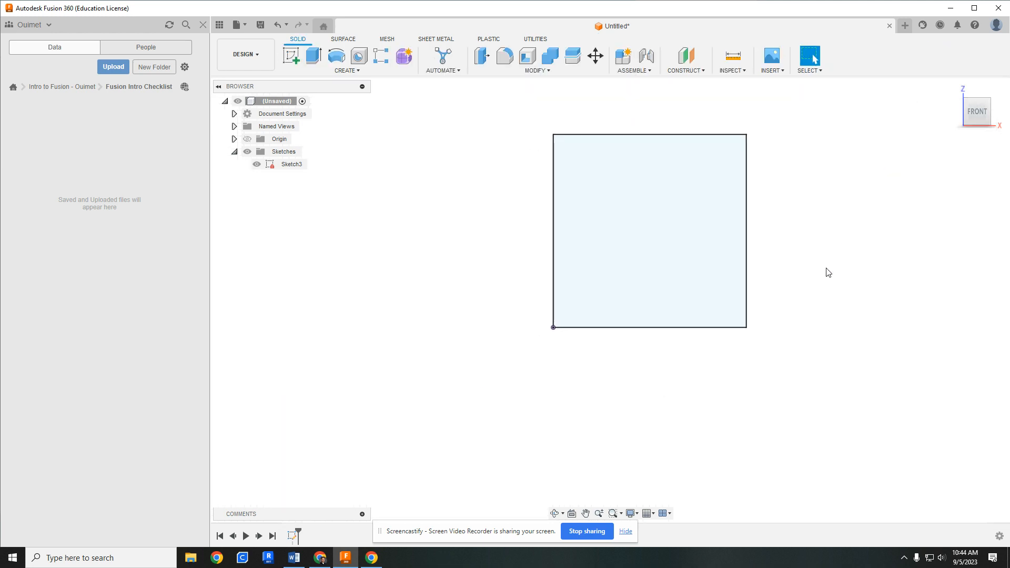
Save the design as "3in Square" in the Fusion Intro Checklist folder
middle_drag(828, 273, 778, 313)
mouse_move(768, 241)
shift+middle_down()
mouse_move(756, 254)
mouse_move(628, 187)
shift+middle_up()
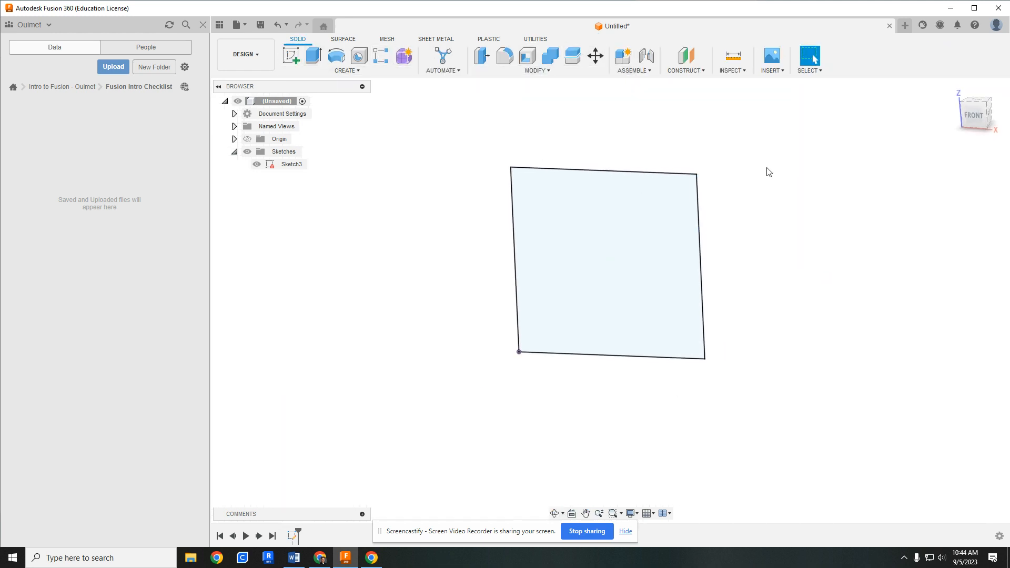
mouse_move(800, 216)
shift+middle_down()
mouse_move(712, 264)
mouse_move(798, 230)
mouse_move(759, 242)
mouse_move(767, 209)
mouse_move(828, 241)
mouse_move(886, 234)
mouse_move(821, 219)
mouse_move(812, 198)
mouse_move(798, 196)
mouse_move(750, 217)
mouse_move(799, 241)
mouse_move(710, 227)
mouse_move(694, 291)
mouse_move(807, 289)
mouse_move(719, 277)
mouse_move(704, 291)
mouse_move(575, 203)
shift+middle_up()
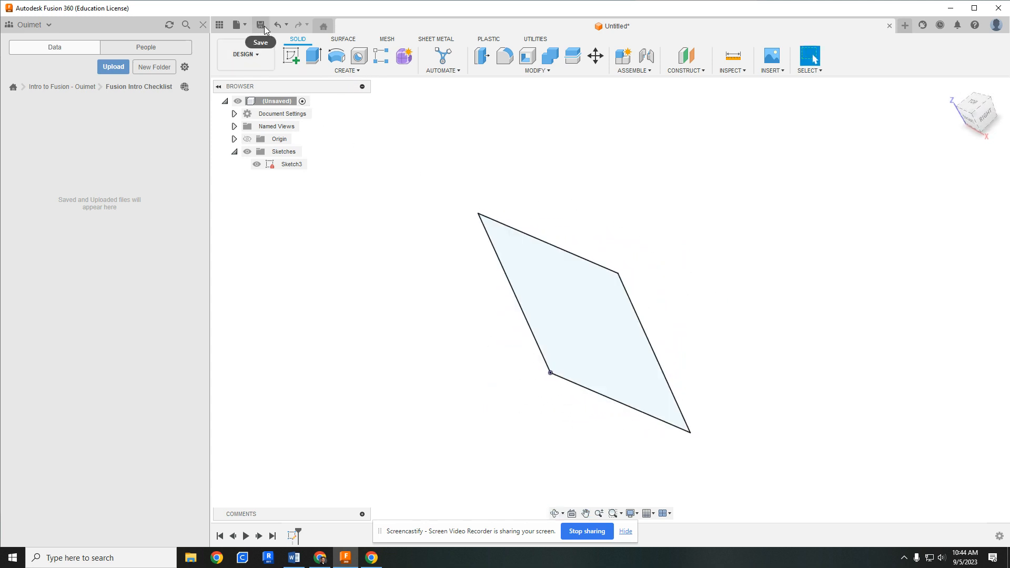
key(ctrl+s)
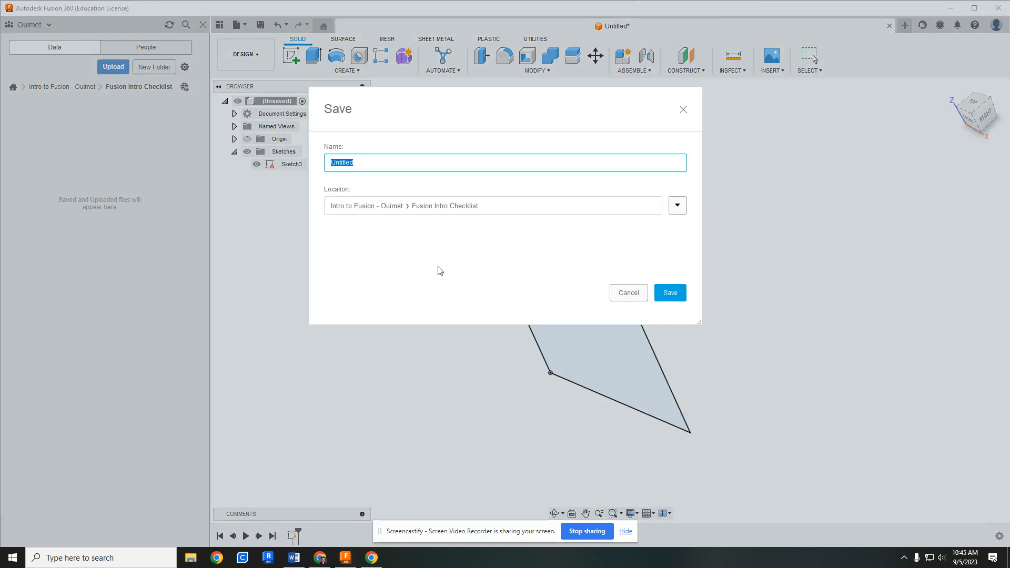
text(3in Square)
key(Return)
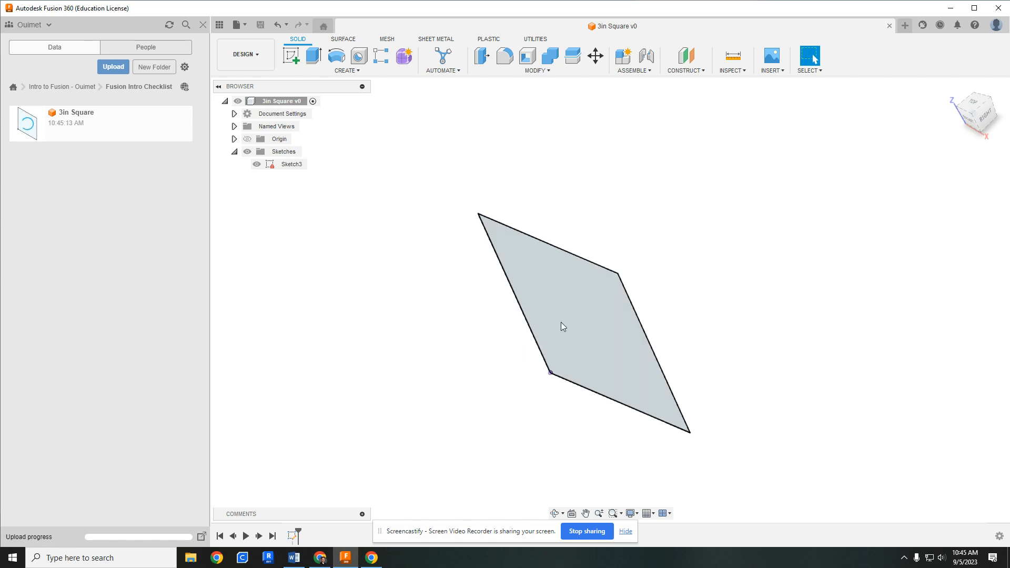
mouse_move(437, 284)
shift+middle_down()
mouse_move(467, 261)
mouse_move(450, 286)
shift+middle_up()
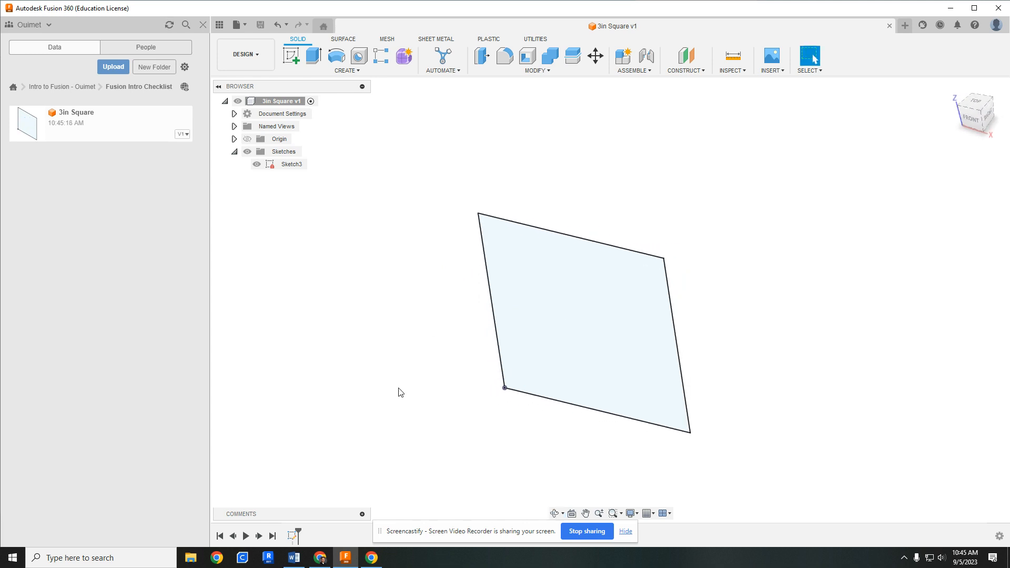
Check the 2D sketching tasks in the browser's checklist document, then return to Fusion 360 and create a new design
click(321, 557)
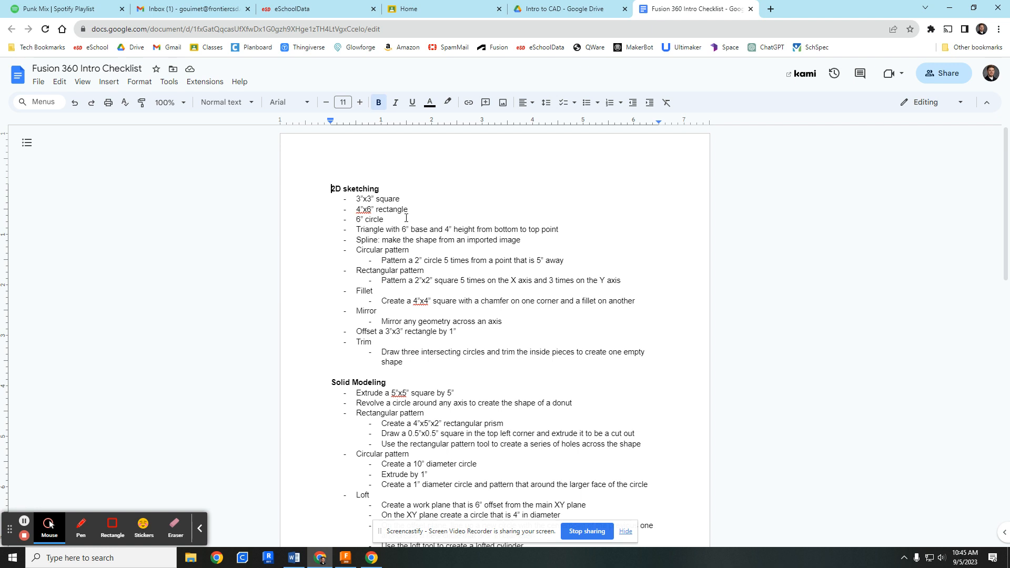
click(345, 557)
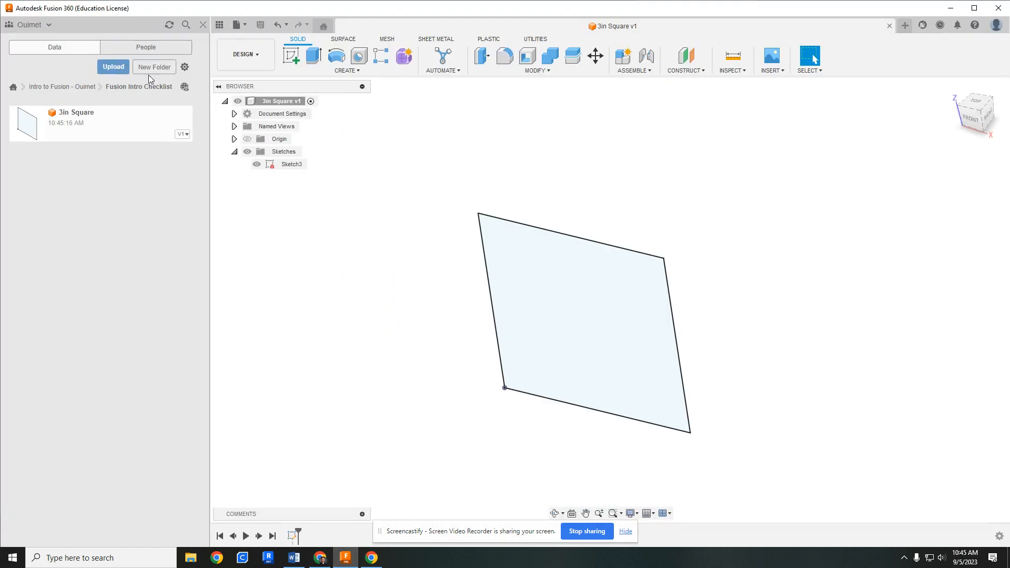
click(237, 25)
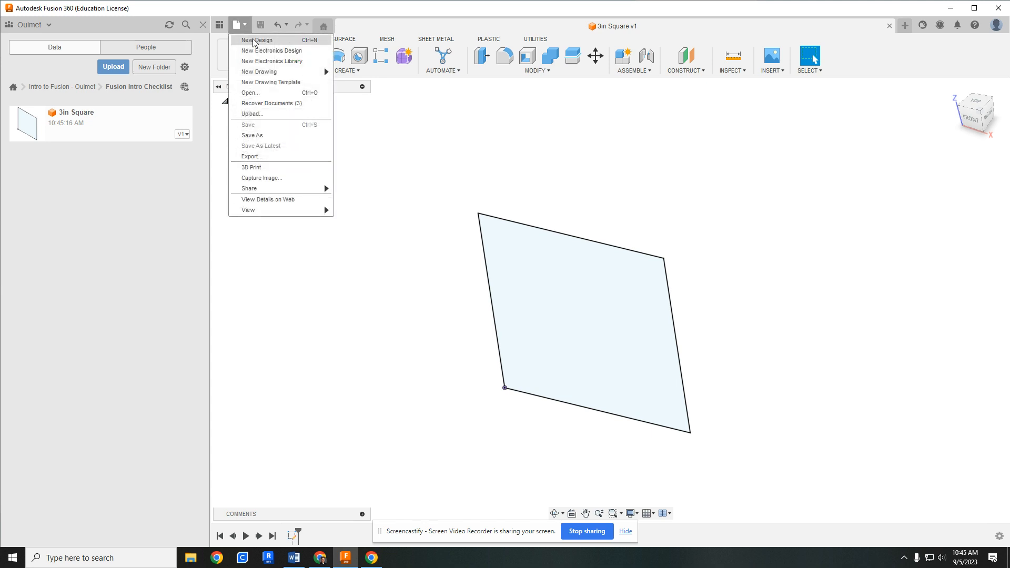
key(Escape)
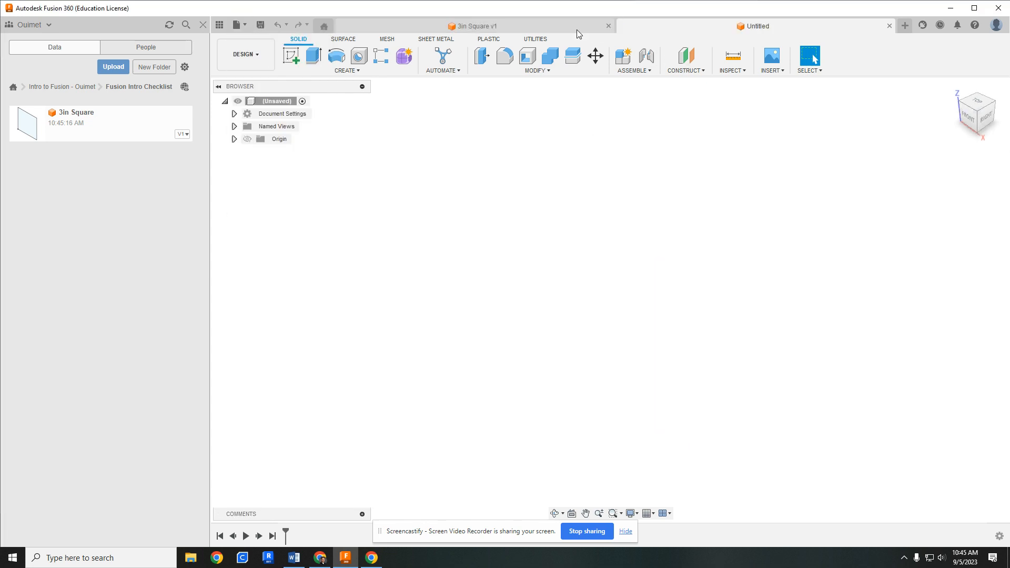
click(529, 24)
click(688, 27)
click(567, 23)
click(677, 25)
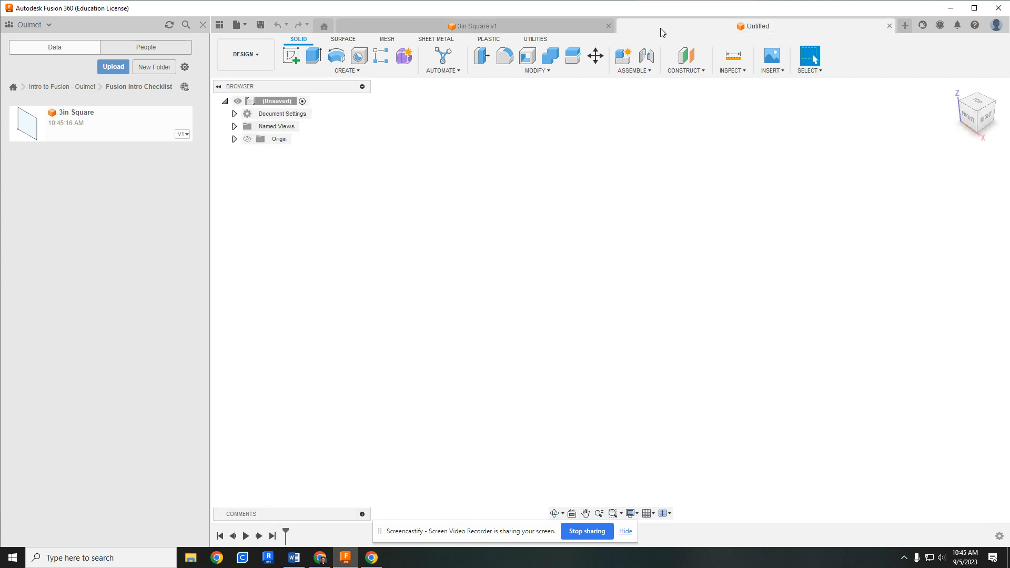
click(551, 26)
click(681, 27)
Sketch a two-point rectangle 4 in wide and 6 in high from the origin on the front XZ plane, and finish the sketch
click(292, 59)
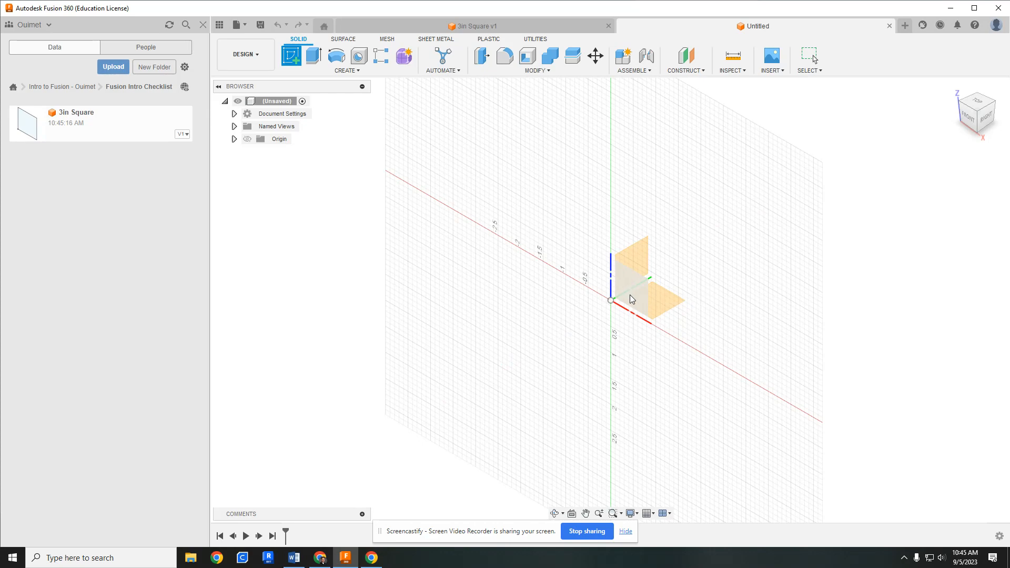
click(632, 299)
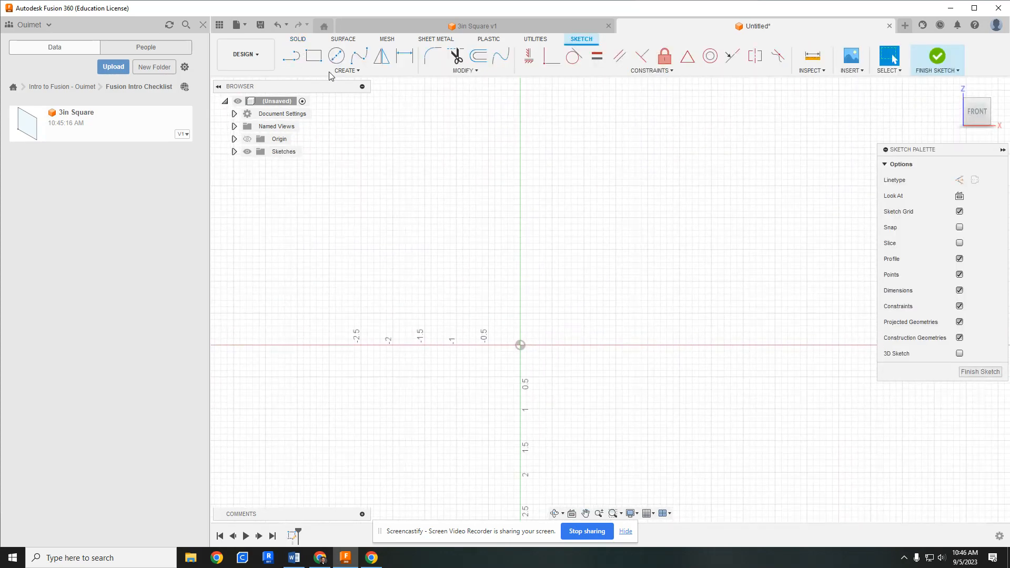
click(313, 55)
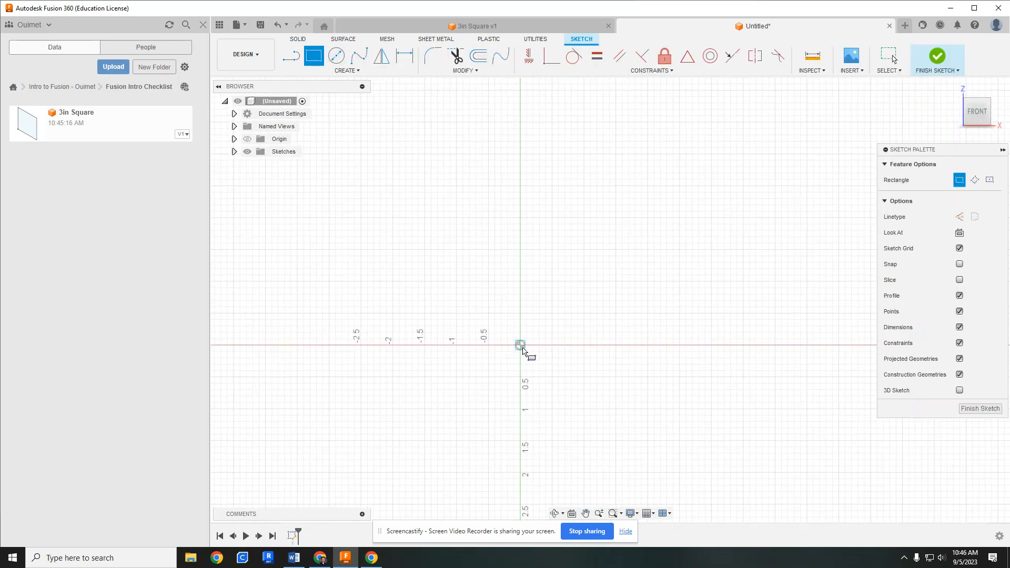
click(521, 347)
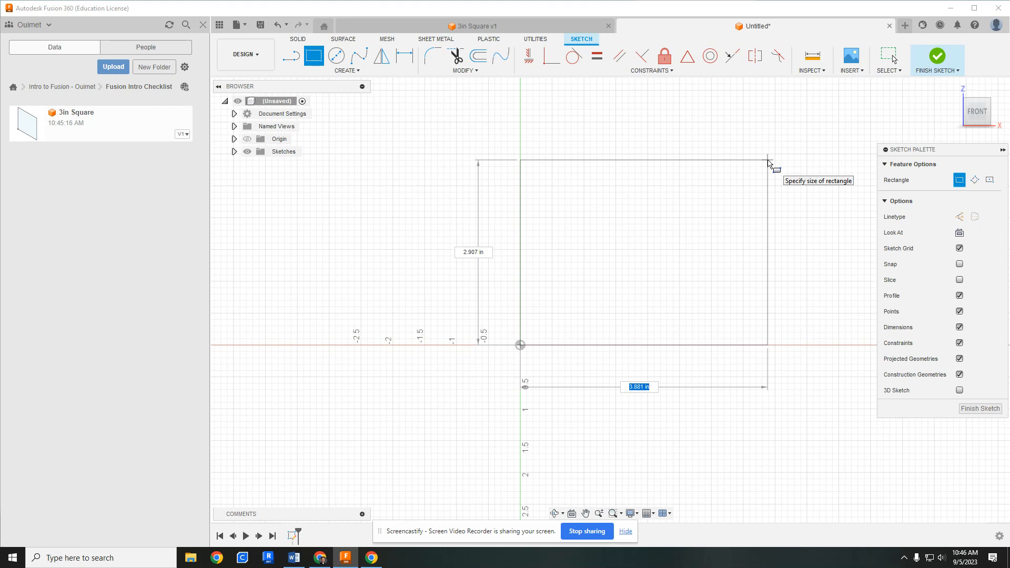
text(4)
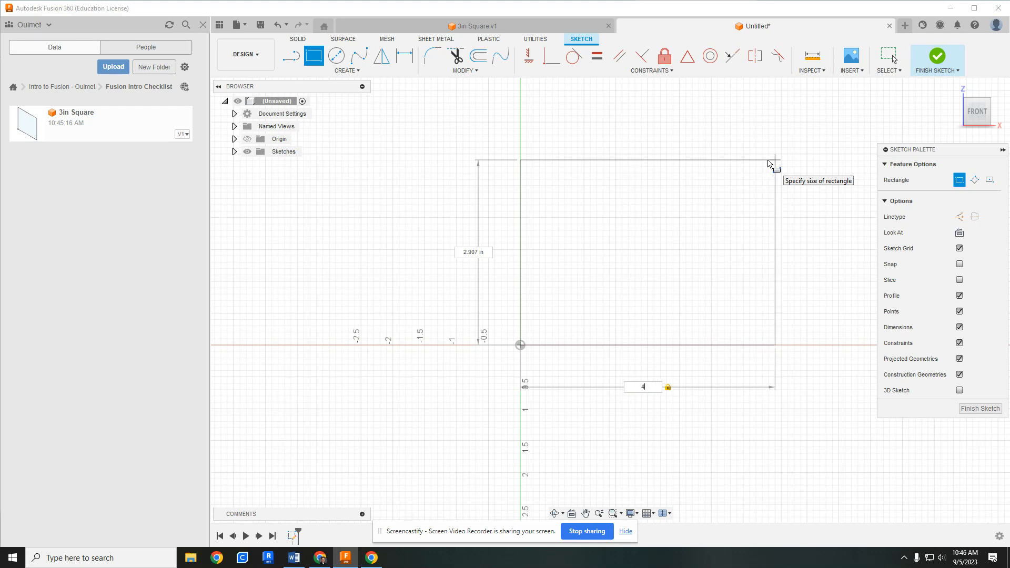
key(Tab)
text(6)
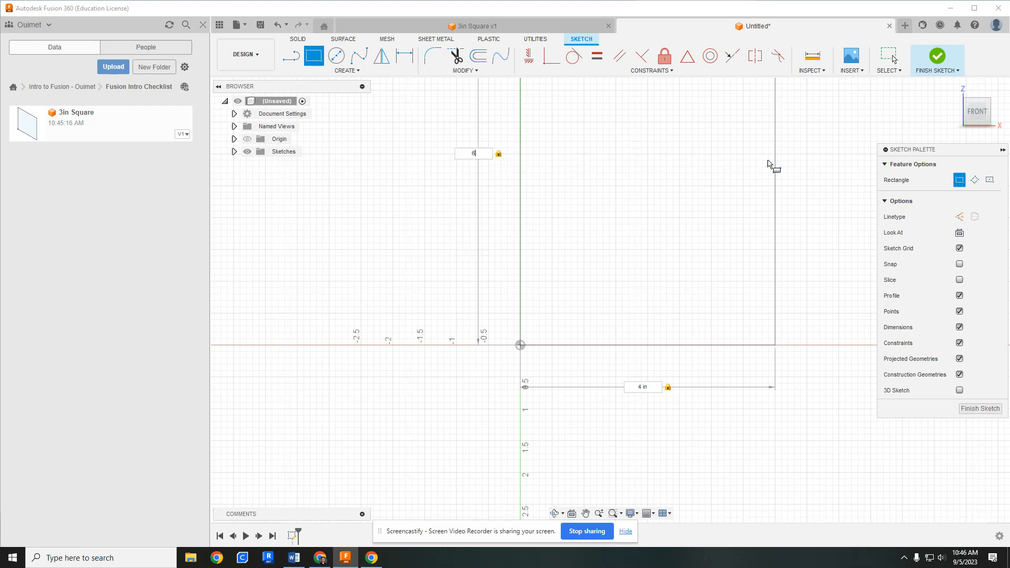
key(Return)
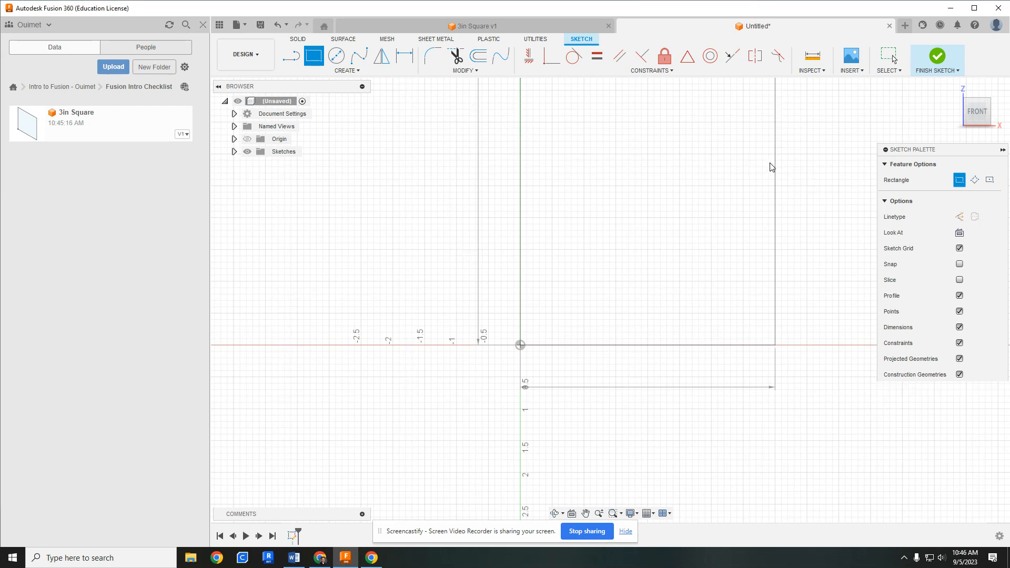
scroll(749, 275, down, 2)
mouse_move(749, 276)
middle_down()
mouse_move(608, 387)
mouse_move(642, 371)
middle_up()
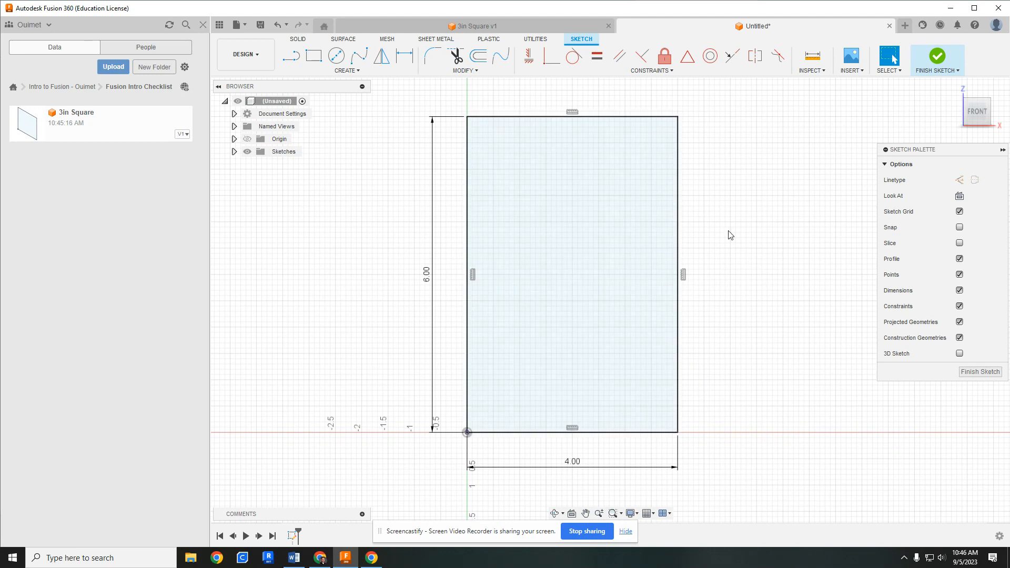
click(937, 59)
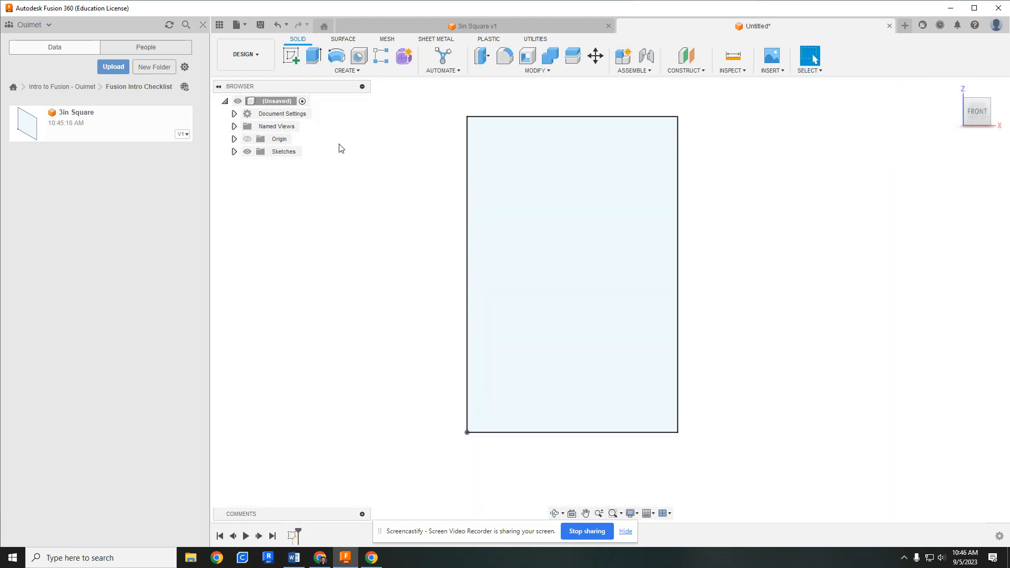
Save the design as "4x6 rectangle" in the Fusion Intro Checklist folder
click(261, 26)
text(4)
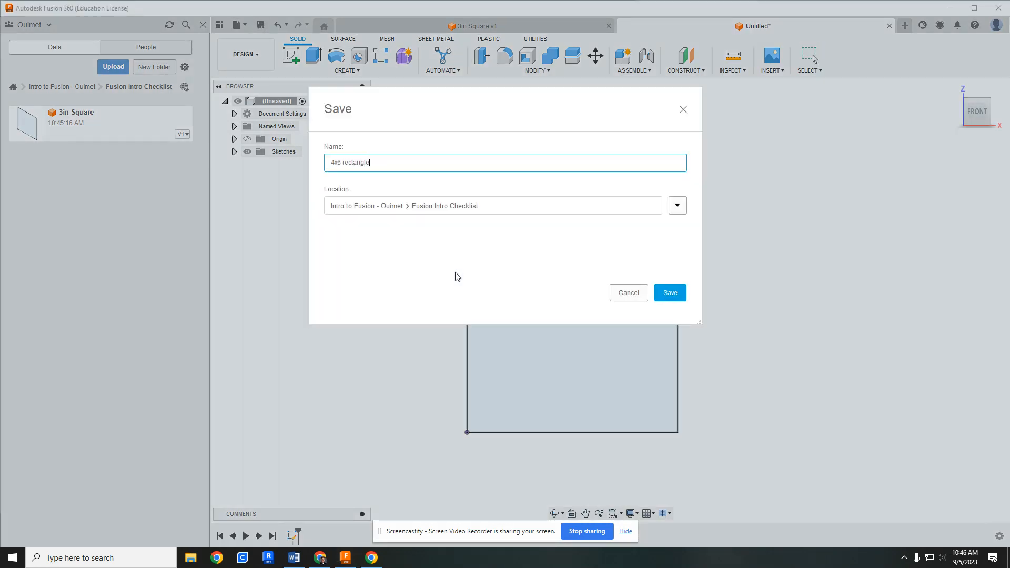
text(x6 rectangle)
key(Return)
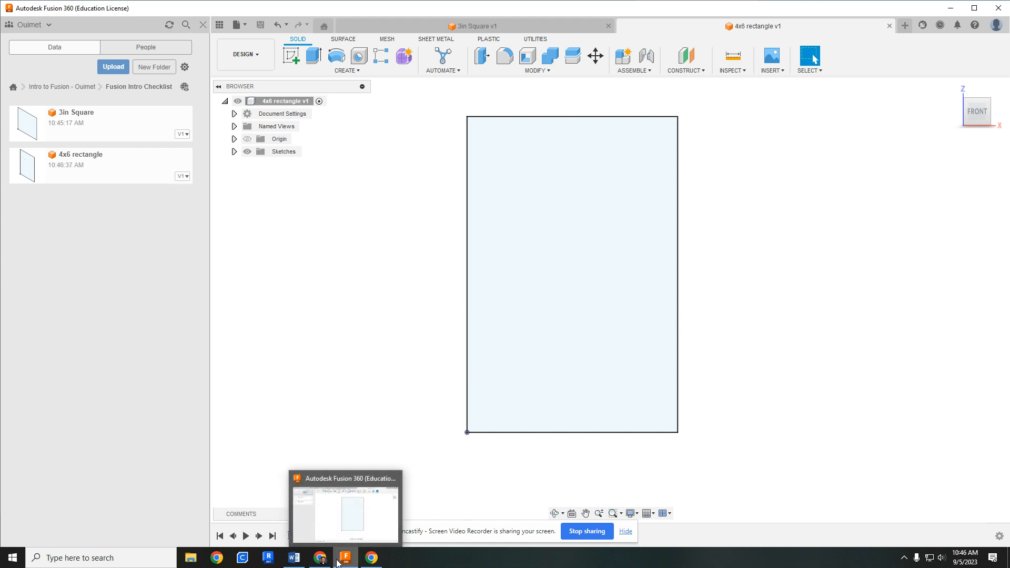
Look up the task after the 4x6 rectangle in the browser's checklist, then create another new design in Fusion 360
click(320, 559)
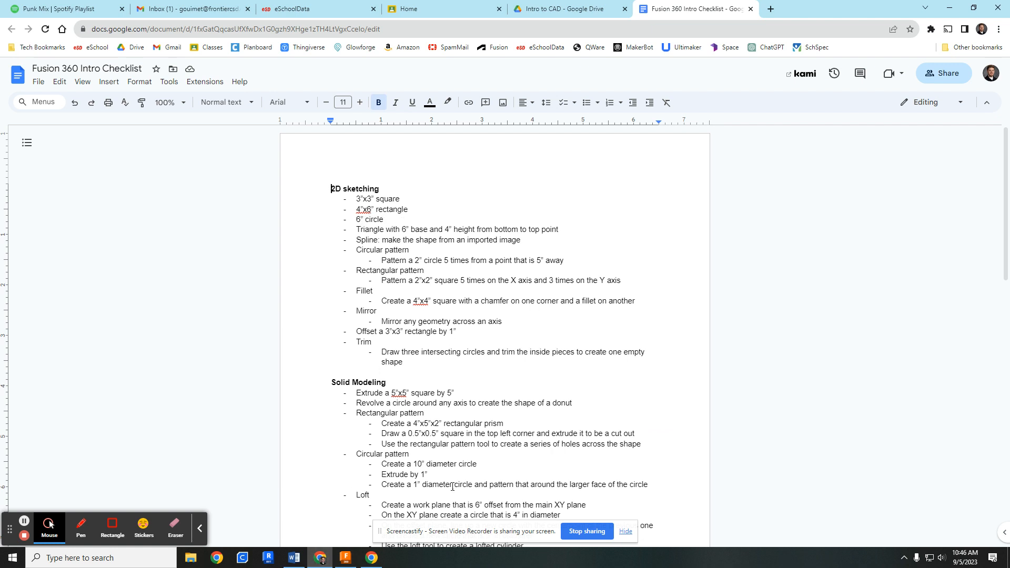
click(346, 558)
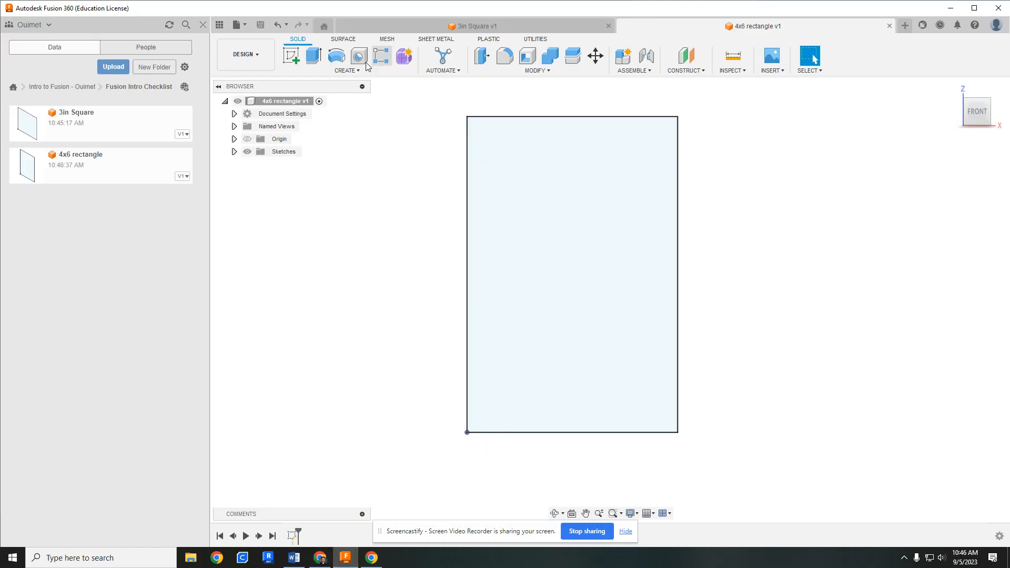
click(243, 26)
click(258, 40)
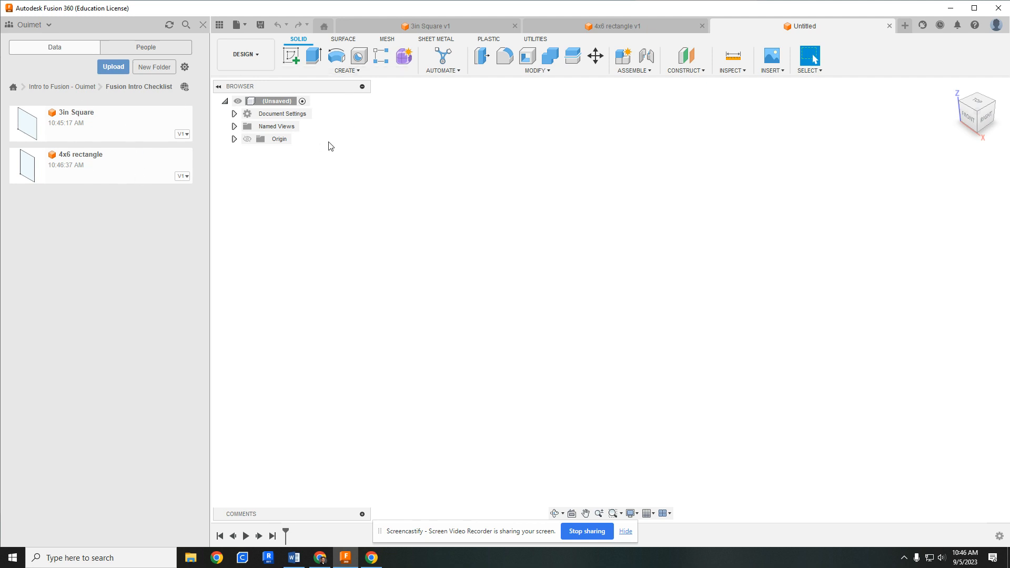
Sketch a 6 in center-diameter circle at the origin on the front XZ plane, and finish the sketch
click(292, 64)
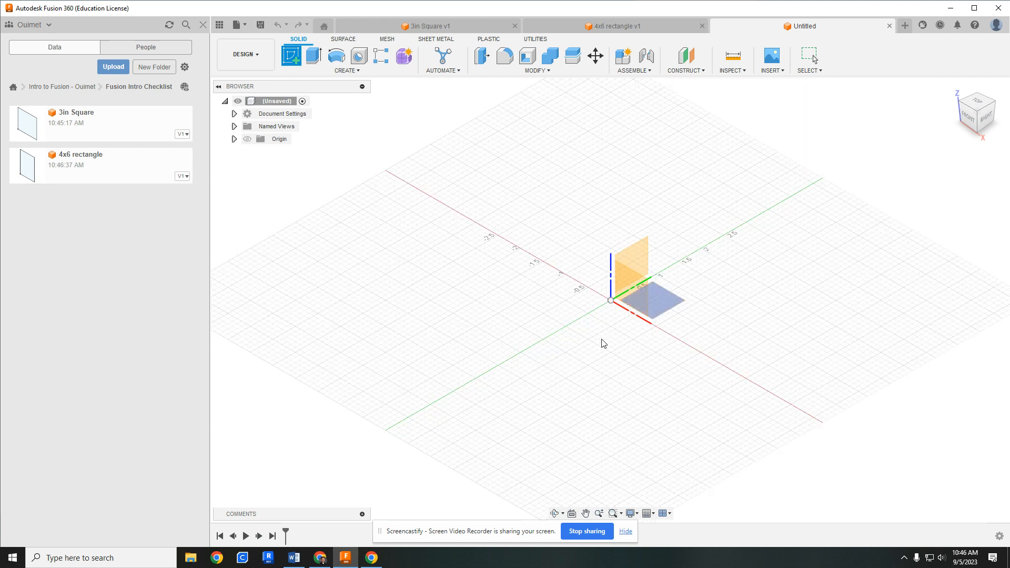
click(641, 293)
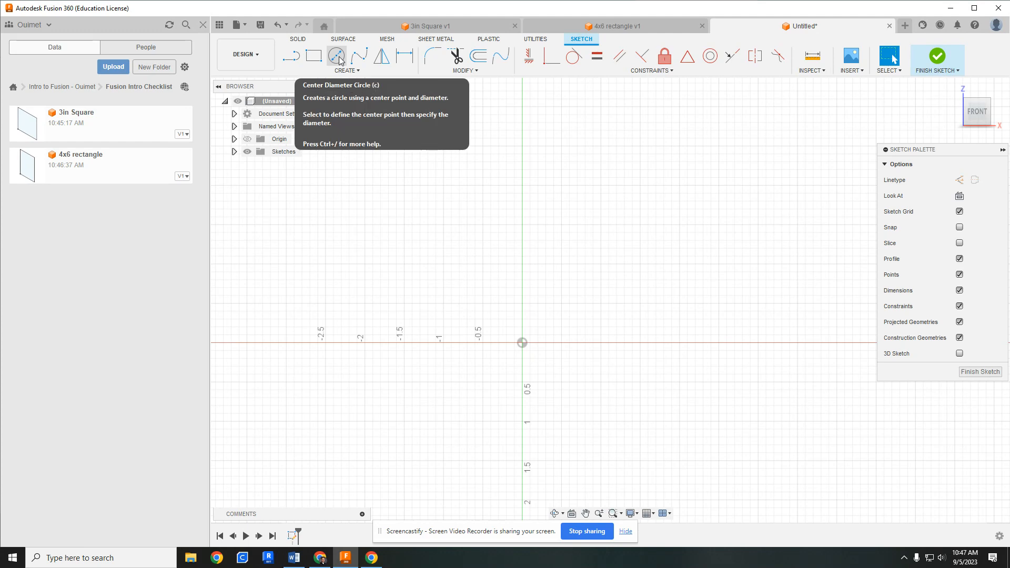
click(336, 55)
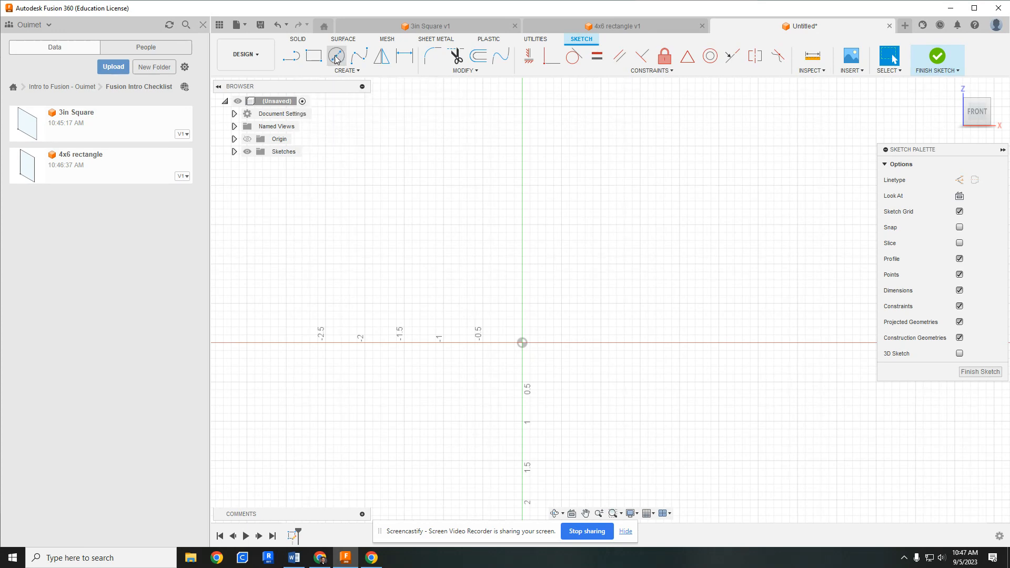
click(523, 343)
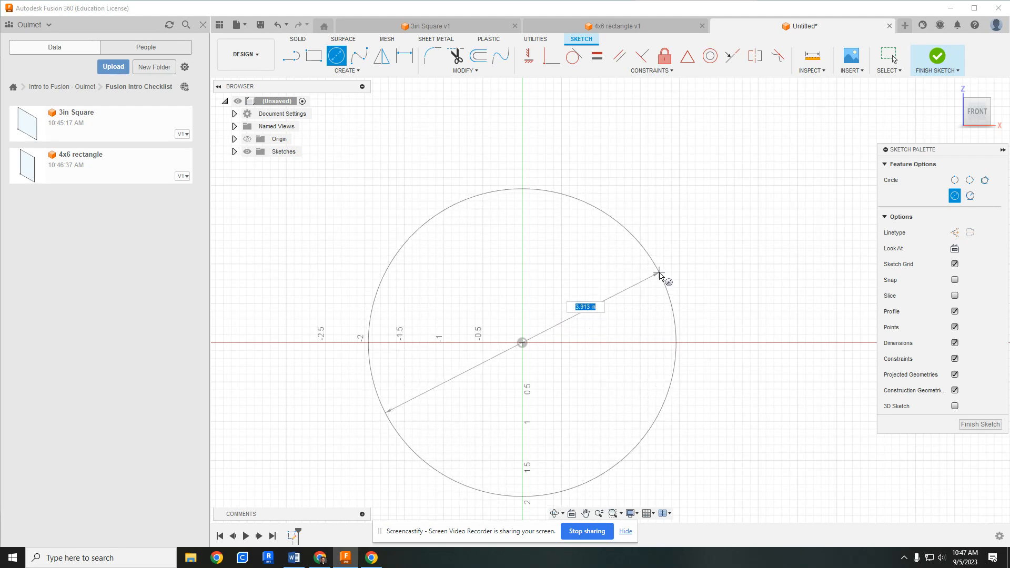
text(6)
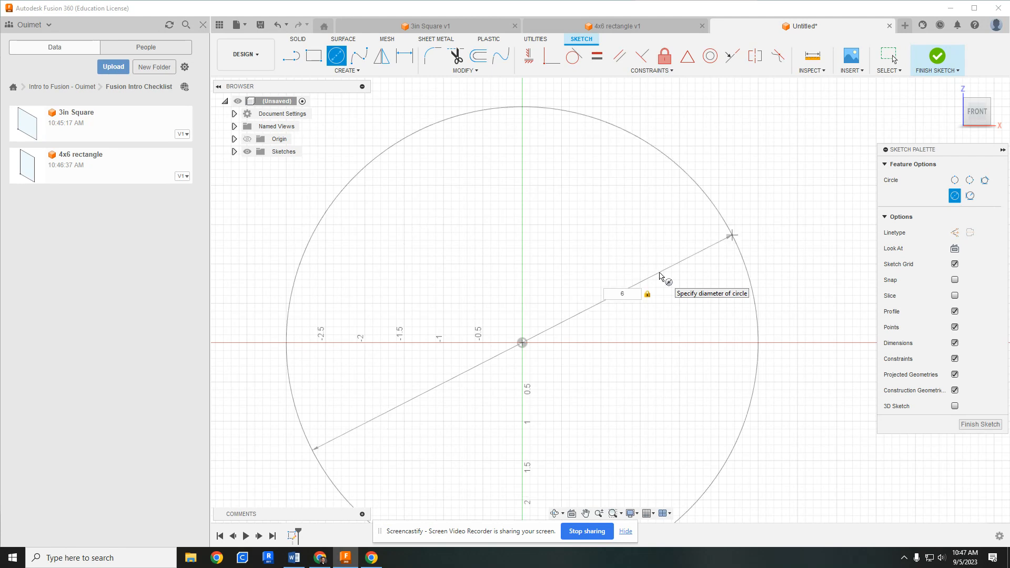
key(Return)
key(Escape)
scroll(660, 308, down, 5)
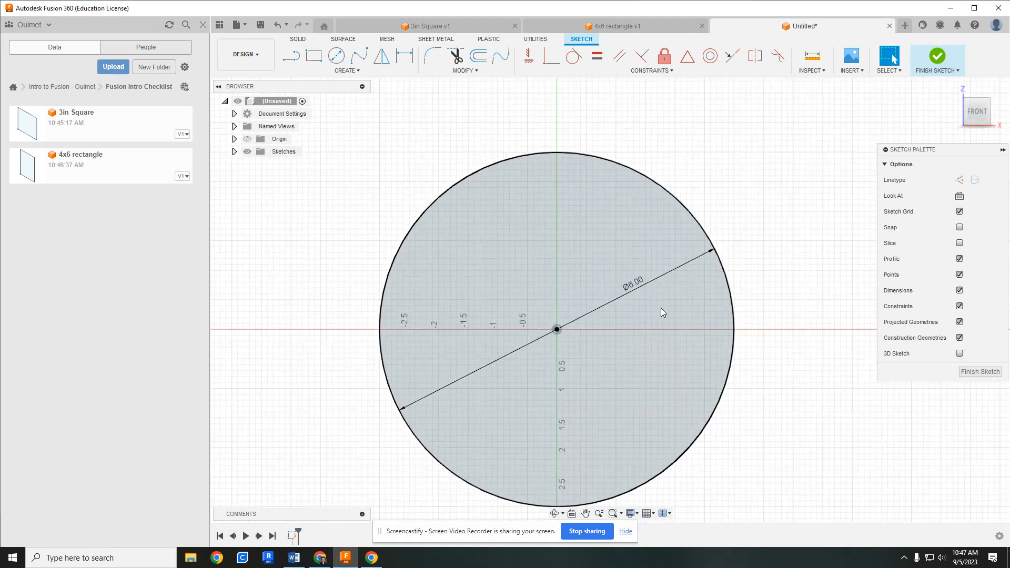
mouse_move(760, 267)
shift+middle_down()
mouse_move(677, 270)
mouse_move(752, 271)
shift+middle_up()
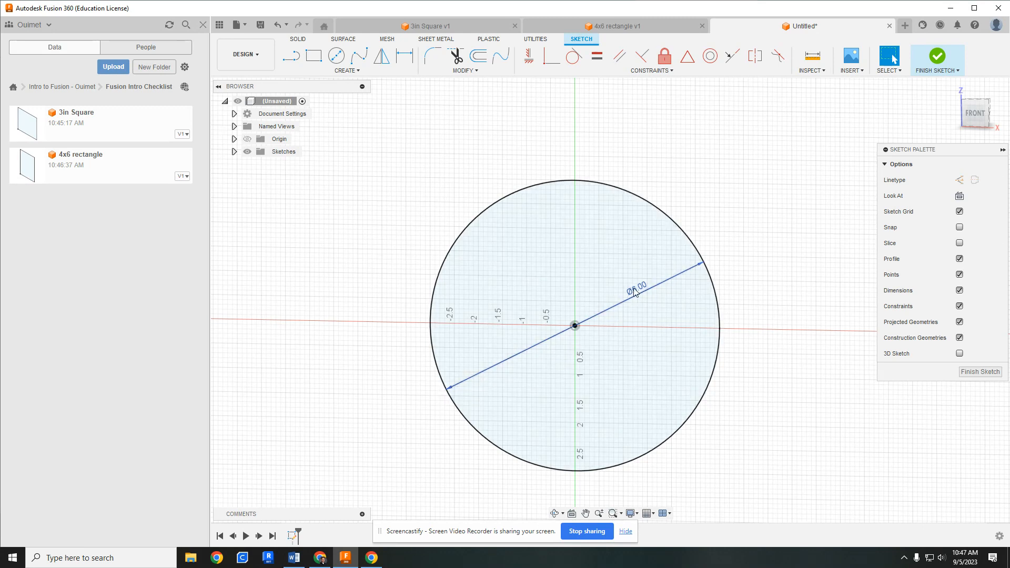
click(974, 112)
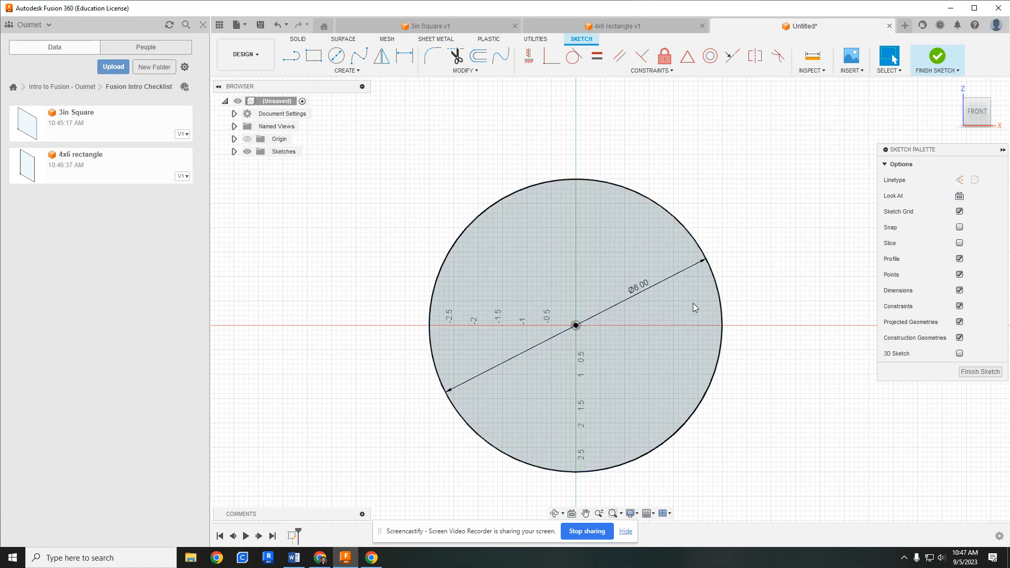
click(934, 59)
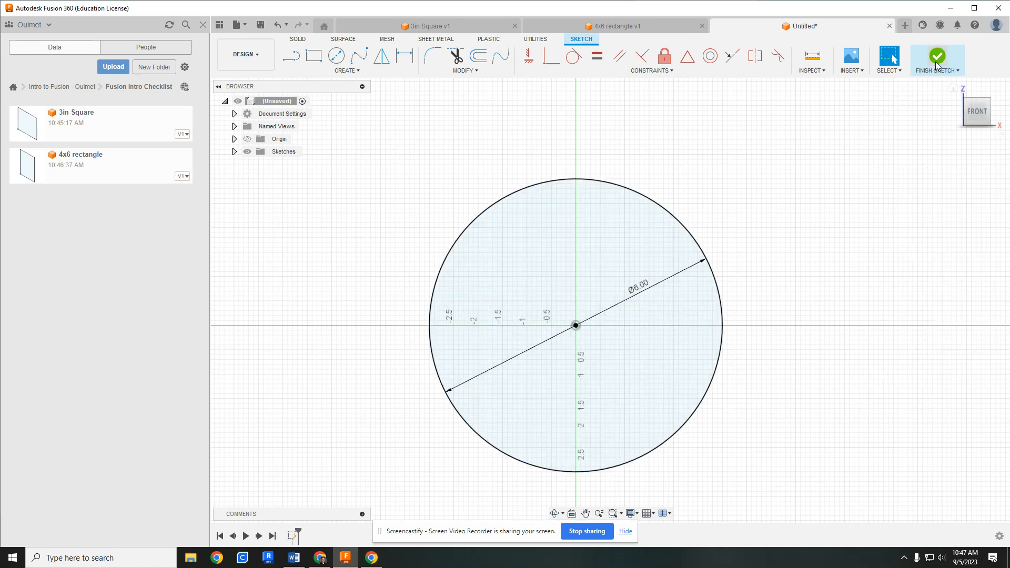
Save the design as "6in diameter circle" in the Fusion Intro Checklist folder
click(260, 24)
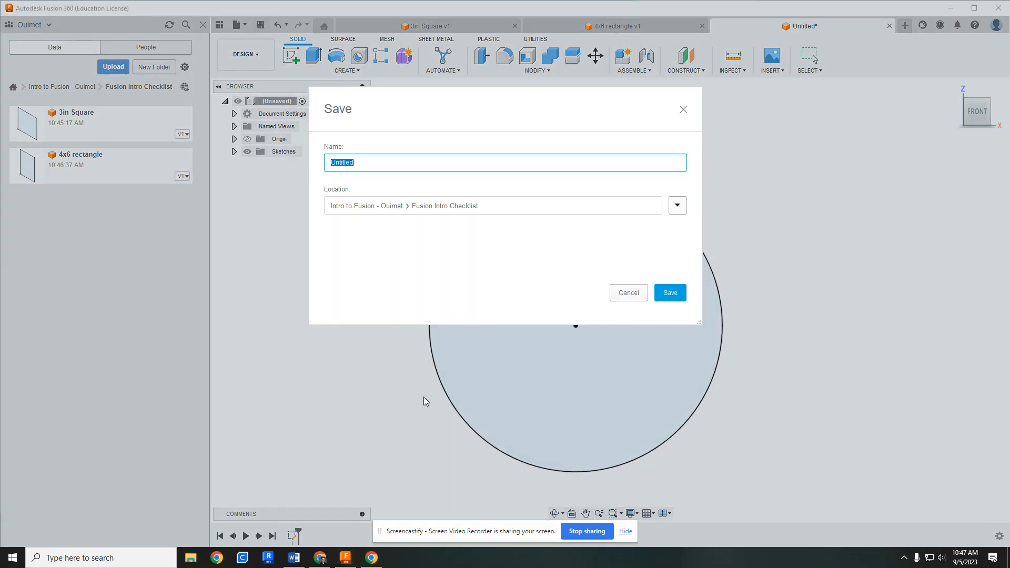
text(6in diameter circle)
key(Return)
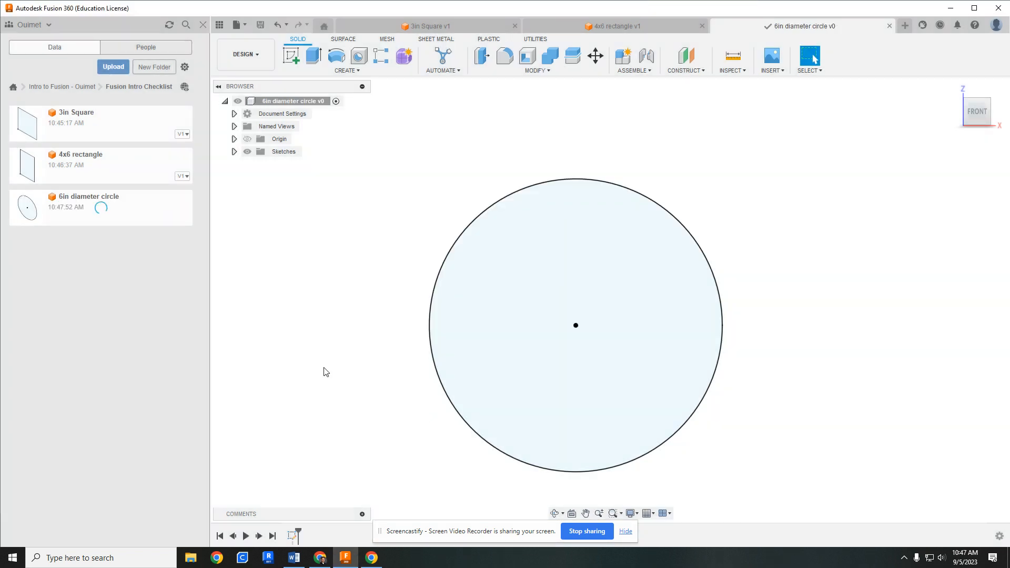
Switch to the Fusion 360 Intro Checklist document in the browser and look up the task after the 6 in circle
mouse_move(372, 564)
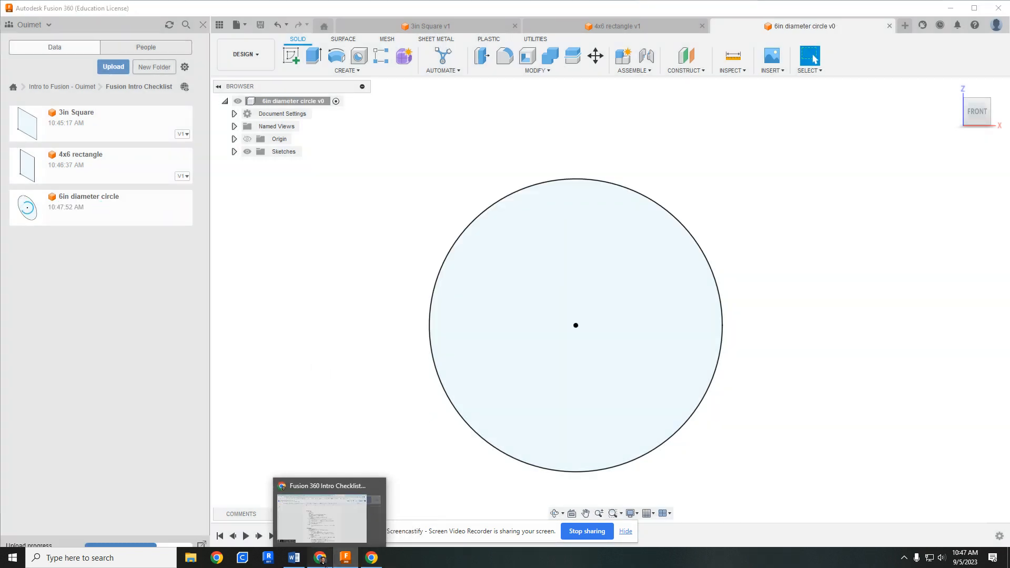
click(319, 558)
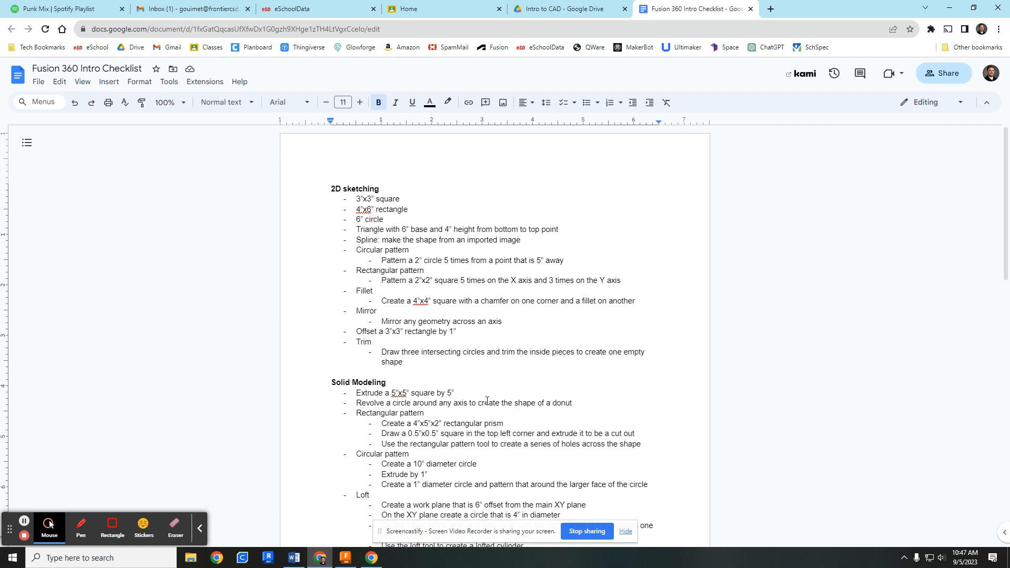